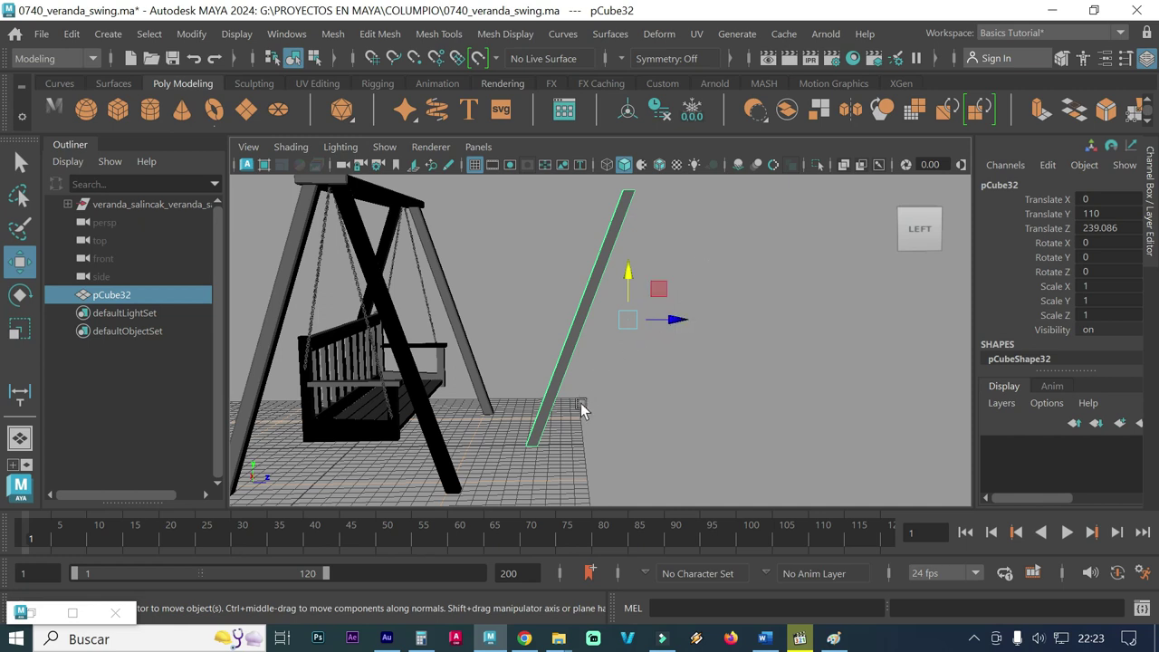
# Open the Create menu and go to Polygon Primitives > Sphere.
pyautogui.click(107, 34)
pyautogui.moveTo(160, 102)
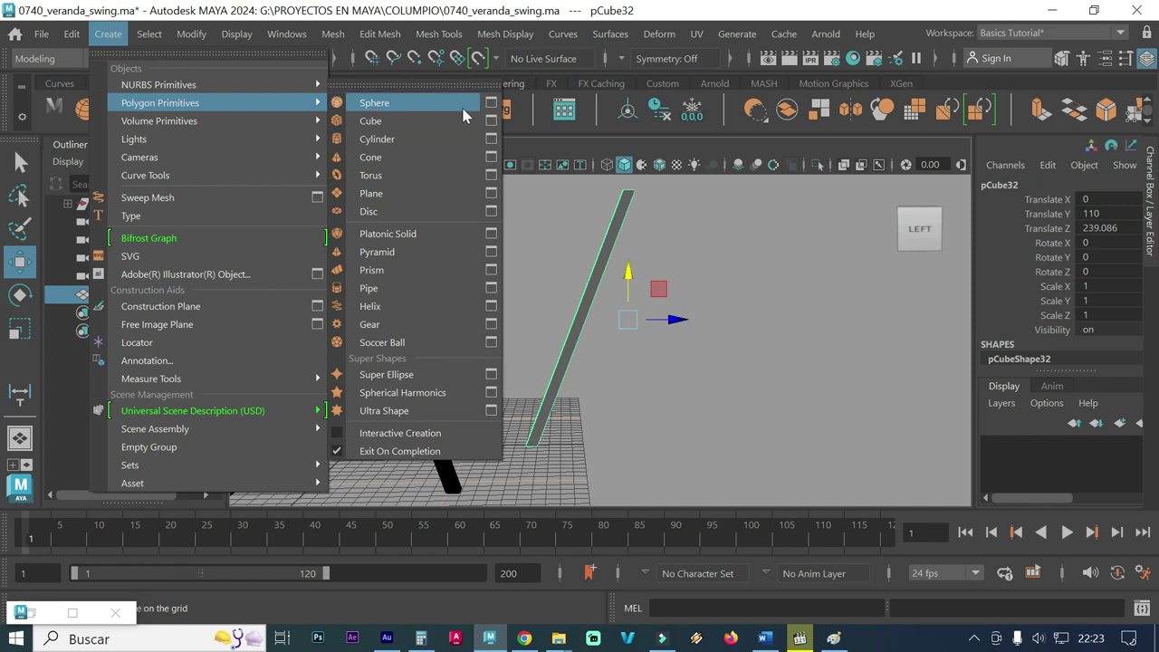
# Create a polygon sphere from the Sphere option box with Apply, then close it.
pyautogui.click(491, 104)
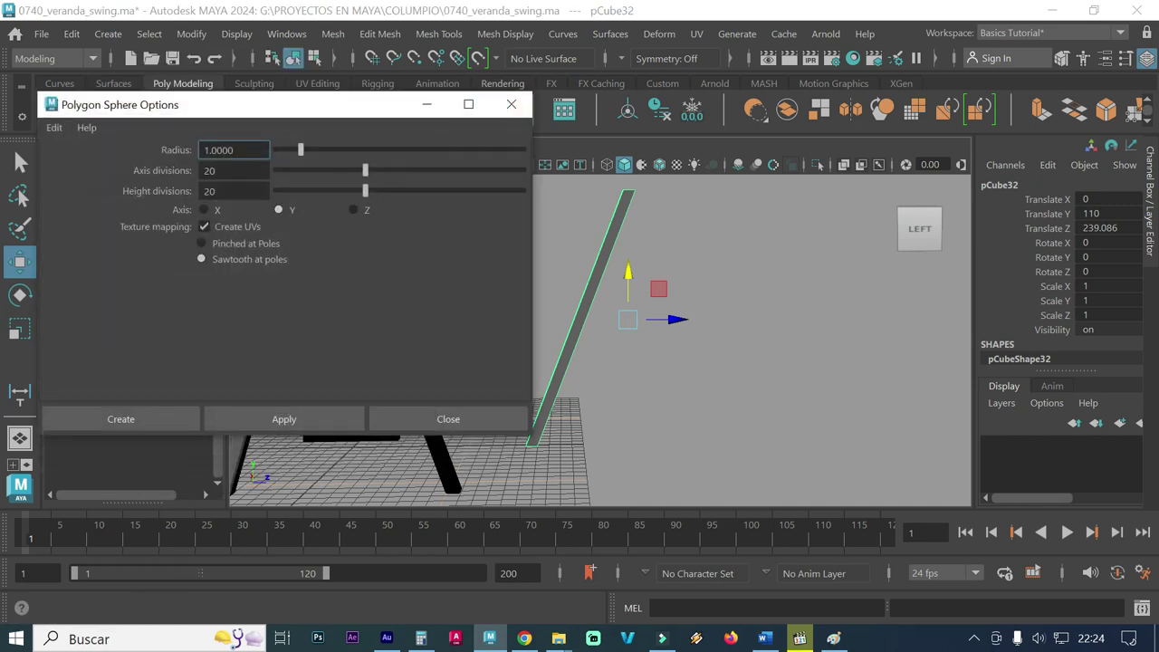
pyautogui.click(324, 419)
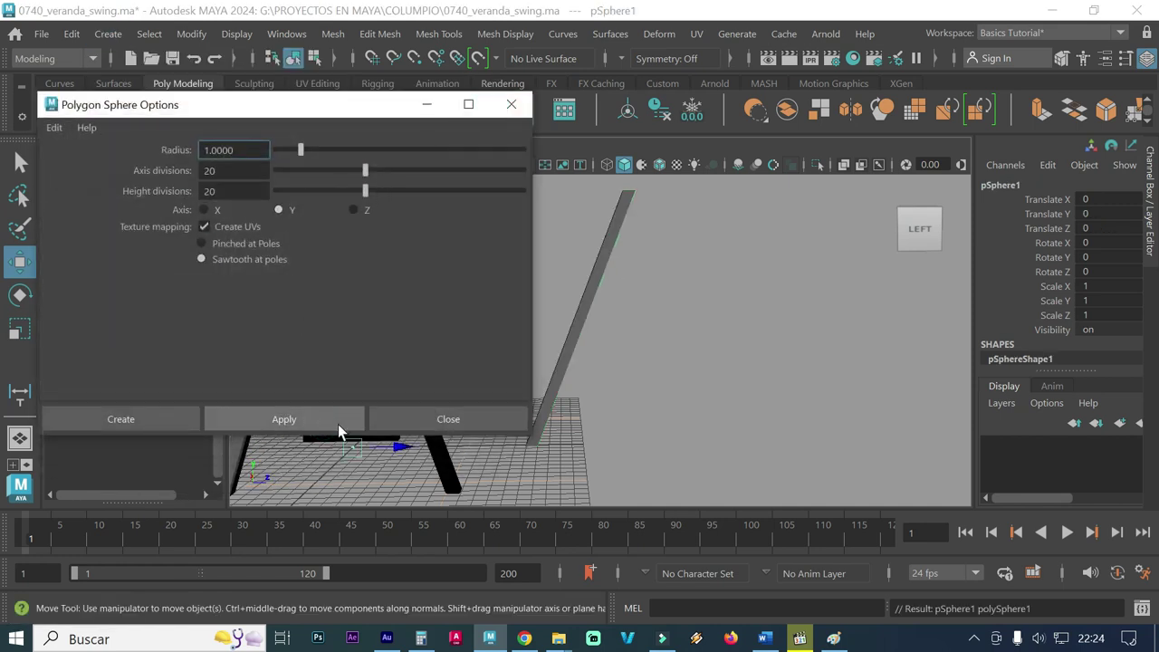
pyautogui.click(450, 418)
pyautogui.moveTo(457, 414)
pyautogui.keyDown('alt'); pyautogui.mouseDown()
pyautogui.moveTo(404, 445)
pyautogui.moveTo(452, 378)
pyautogui.mouseUp(); pyautogui.keyUp('alt')
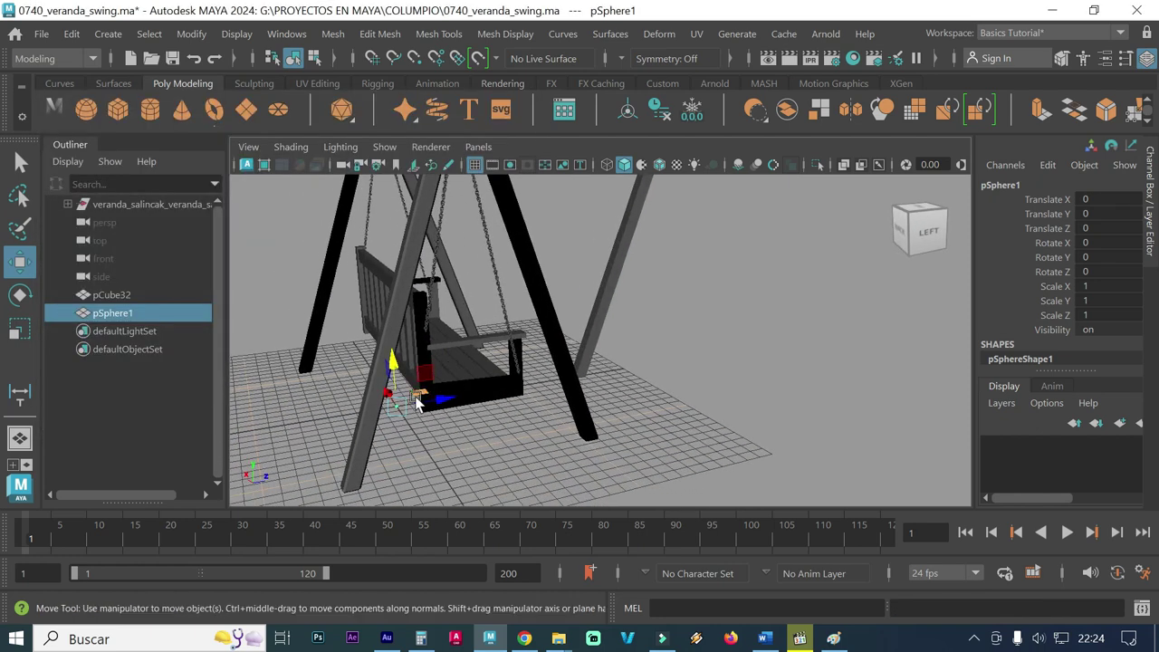
# Scale the sphere to 57.39 and move it to Translate Y 92.638, Z 346.848 beside the swing.
pyautogui.press('r')
pyautogui.moveTo(396, 410); pyautogui.dragTo(528, 406)
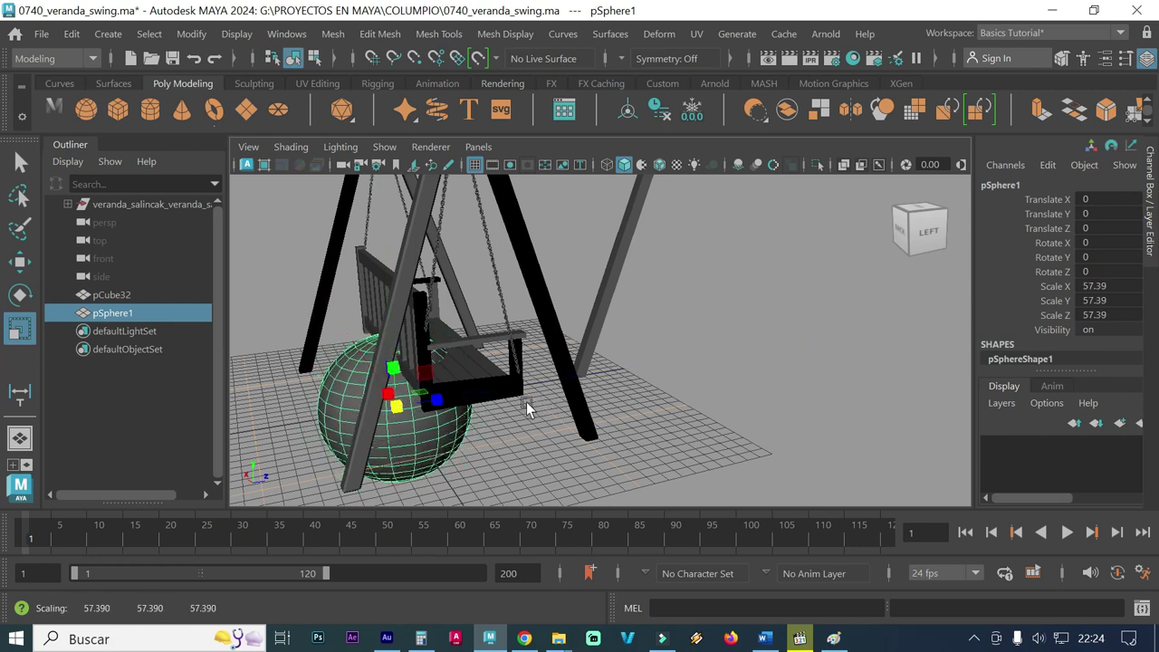
pyautogui.press('w')
pyautogui.moveTo(396, 363); pyautogui.dragTo(388, 246)
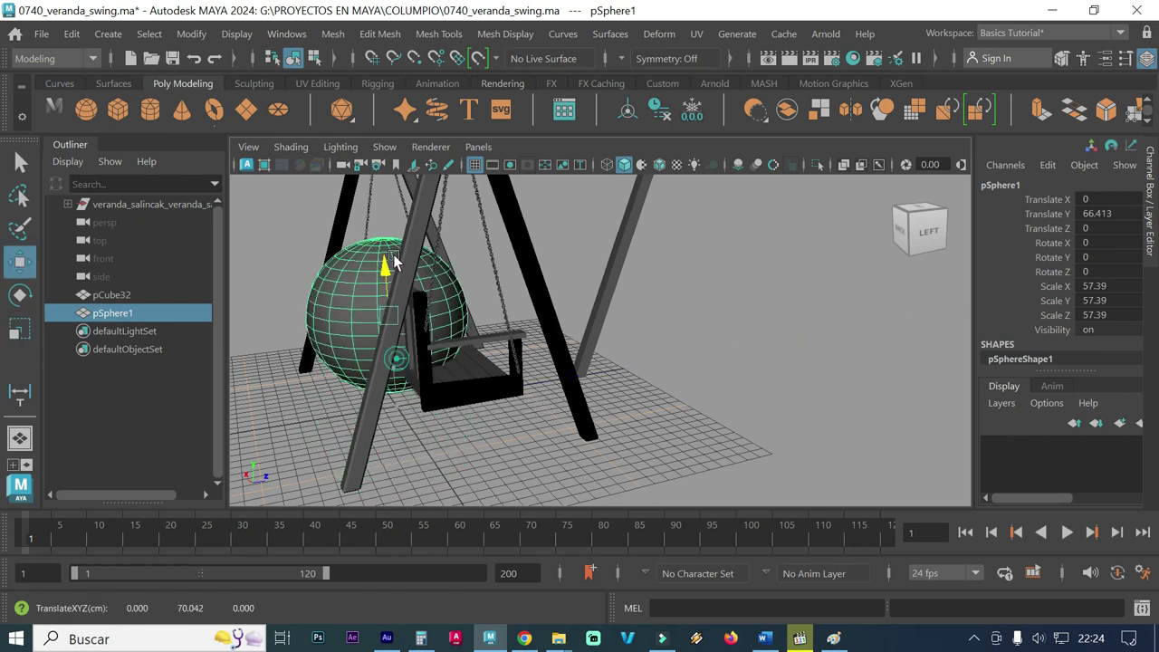
pyautogui.moveTo(439, 288); pyautogui.dragTo(716, 259)
pyautogui.moveTo(784, 374)
pyautogui.keyDown('alt'); pyautogui.mouseDown()
pyautogui.moveTo(673, 363)
pyautogui.moveTo(716, 367)
pyautogui.mouseUp(); pyautogui.keyUp('alt')
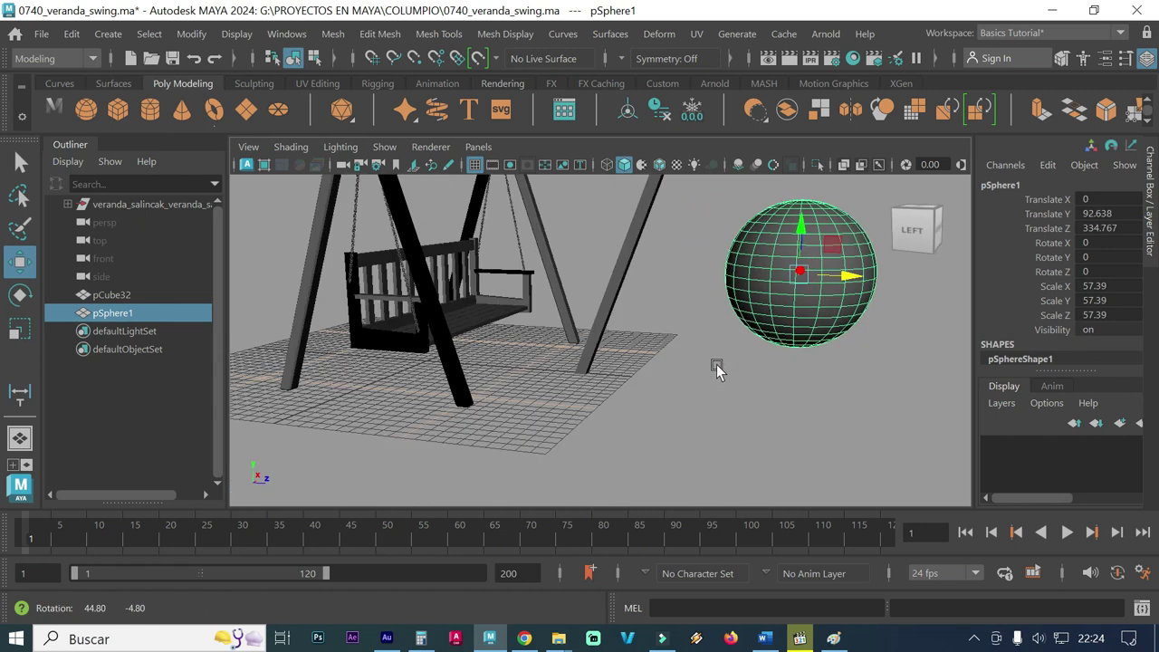
pyautogui.moveTo(842, 286)
pyautogui.keyDown('alt'); pyautogui.mouseDown()
pyautogui.moveTo(867, 283)
pyautogui.moveTo(854, 273)
pyautogui.mouseUp(); pyautogui.keyUp('alt')
pyautogui.keyDown('alt'); pyautogui.moveTo(798, 370); pyautogui.dragTo(652, 414, button='middle'); pyautogui.keyUp('alt')
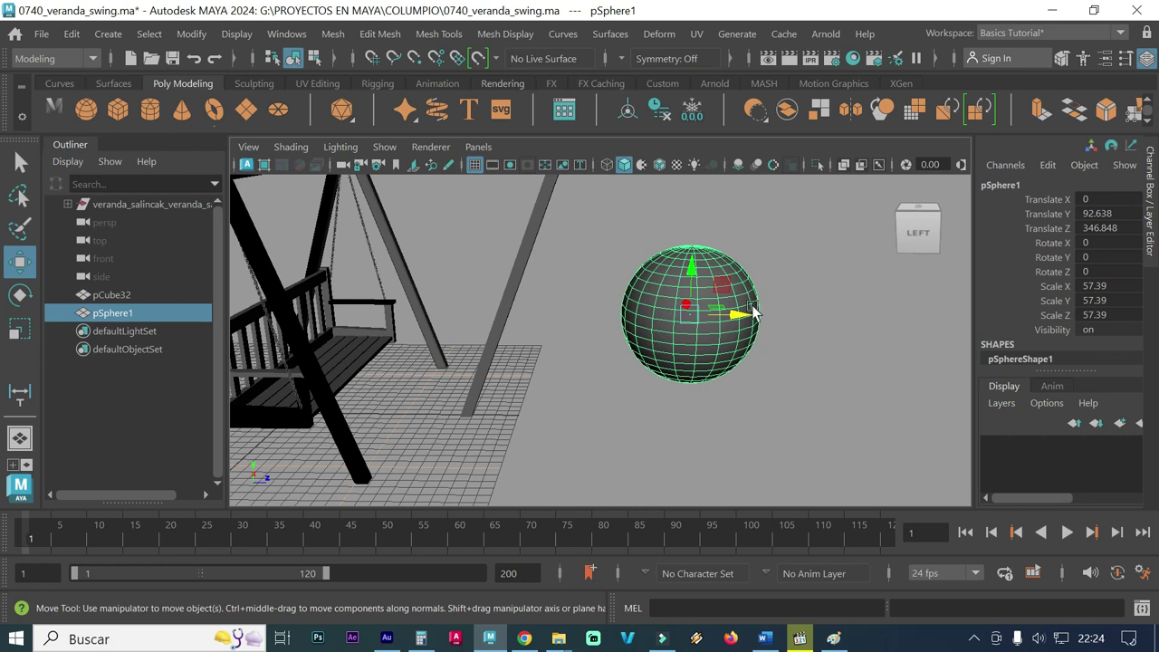
# In the front view, select the sphere's right-half faces and delete them.
pyautogui.press('space')
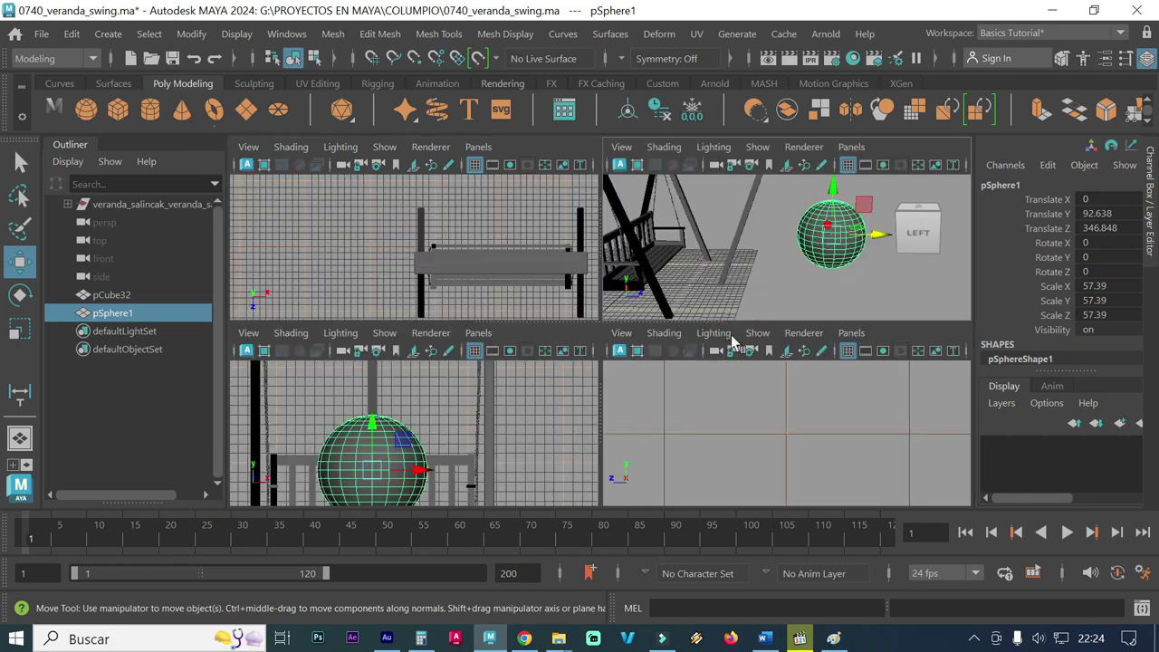
pyautogui.press('space')
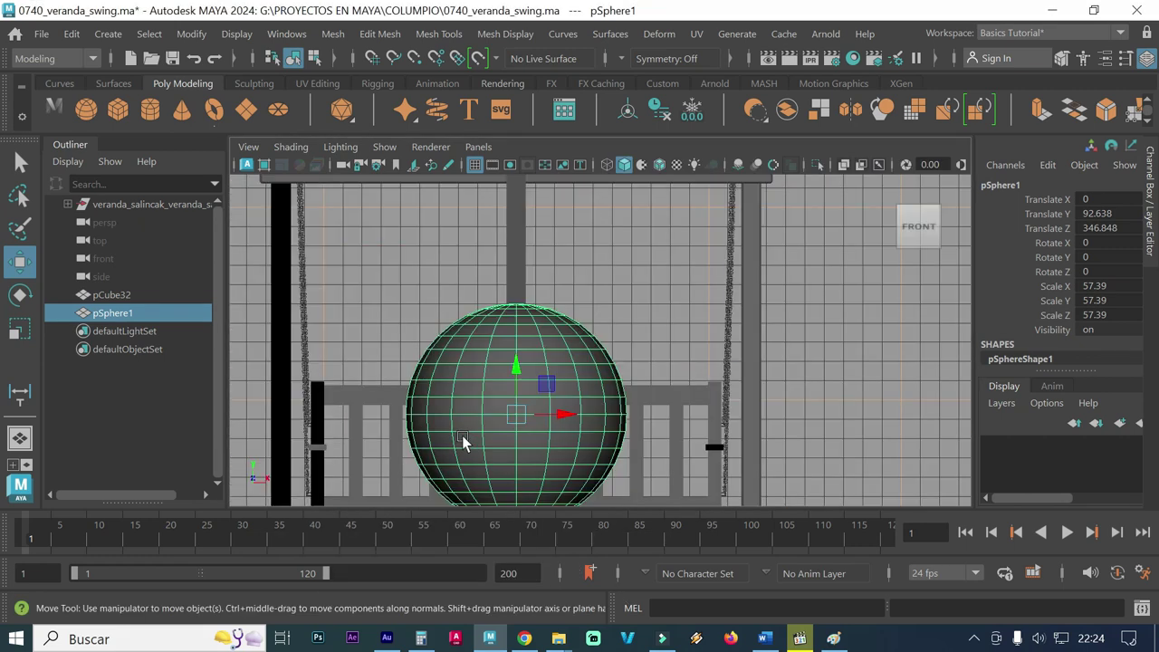
pyautogui.keyDown('alt'); pyautogui.moveTo(554, 389); pyautogui.dragTo(551, 321, button='middle'); pyautogui.keyUp('alt')
pyautogui.rightClick(529, 280)
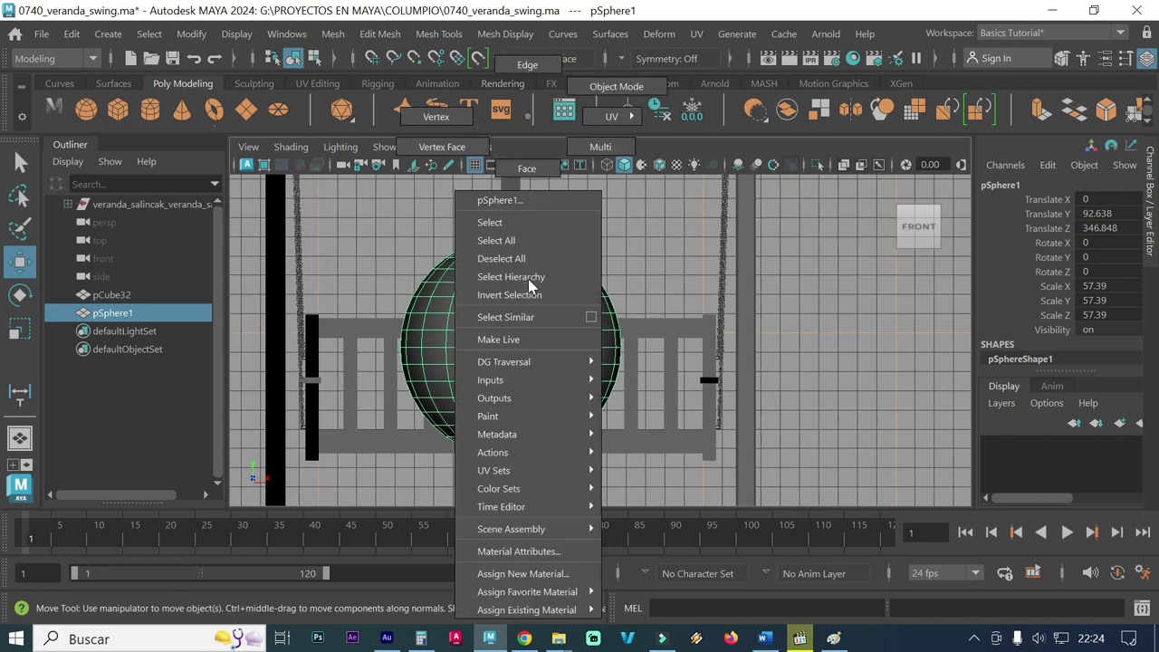
pyautogui.click(544, 168)
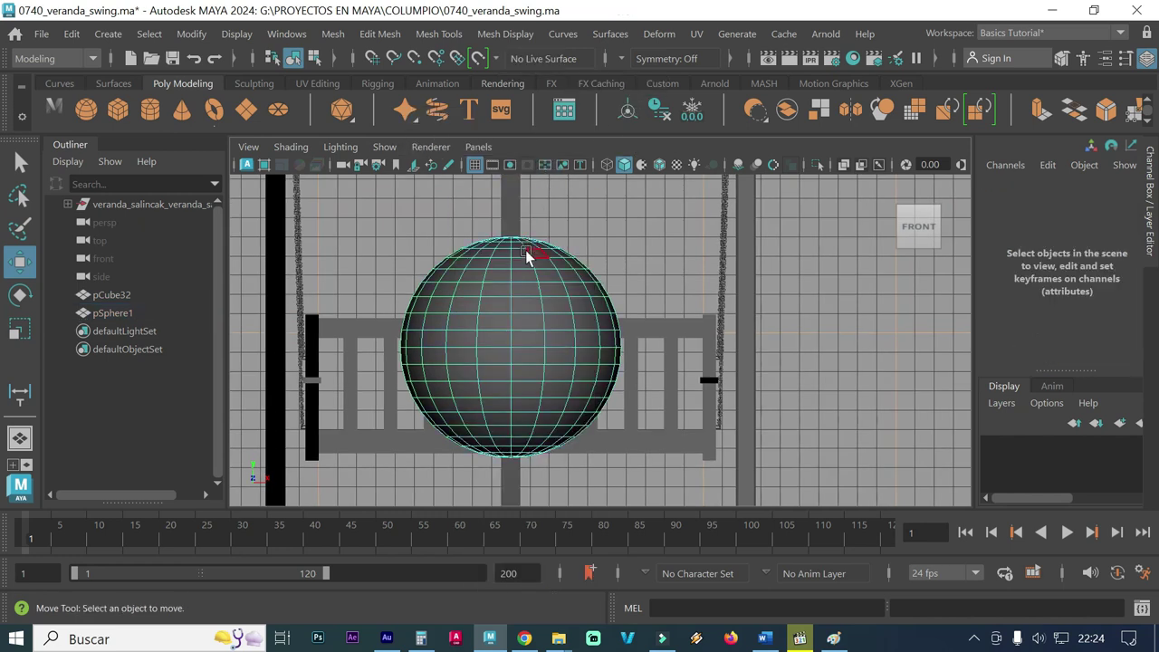
pyautogui.moveTo(518, 219); pyautogui.dragTo(629, 476)
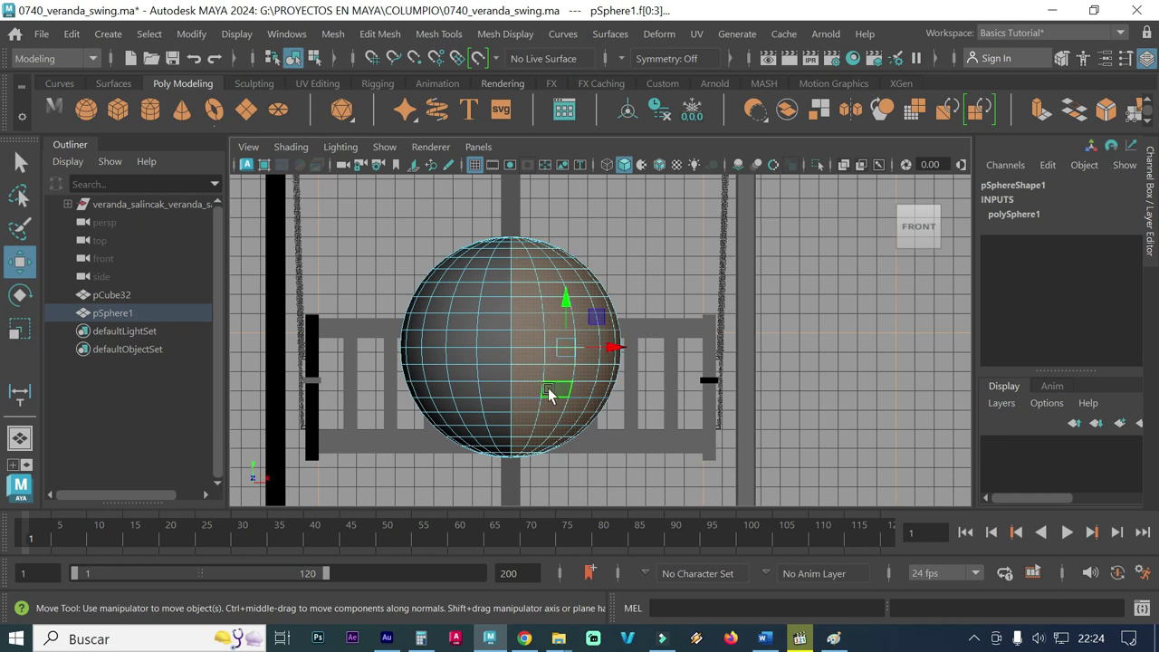
pyautogui.press('Delete')
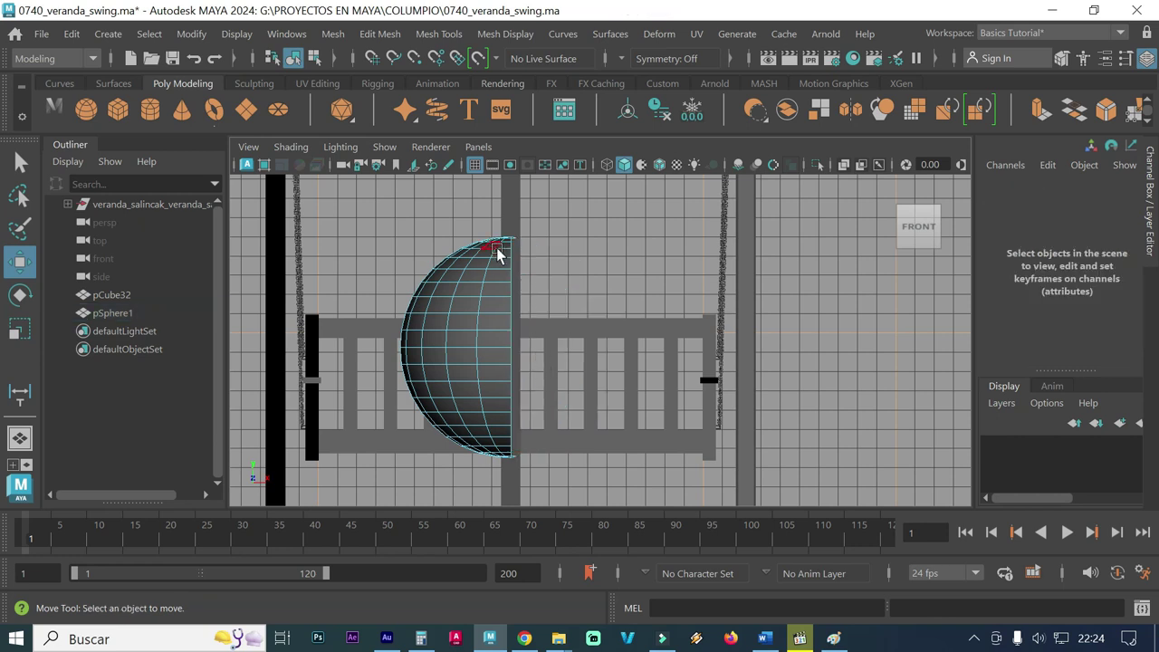
pyautogui.hotkey('ctrl', 'z')
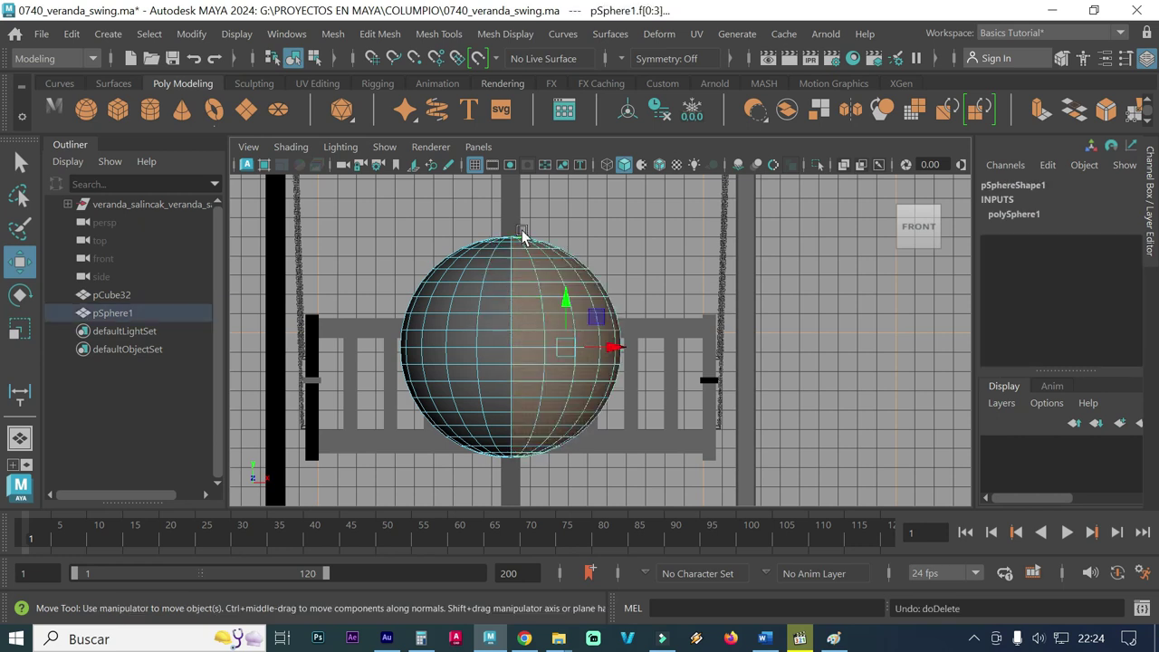
pyautogui.moveTo(513, 215); pyautogui.dragTo(651, 476)
pyautogui.press('Delete')
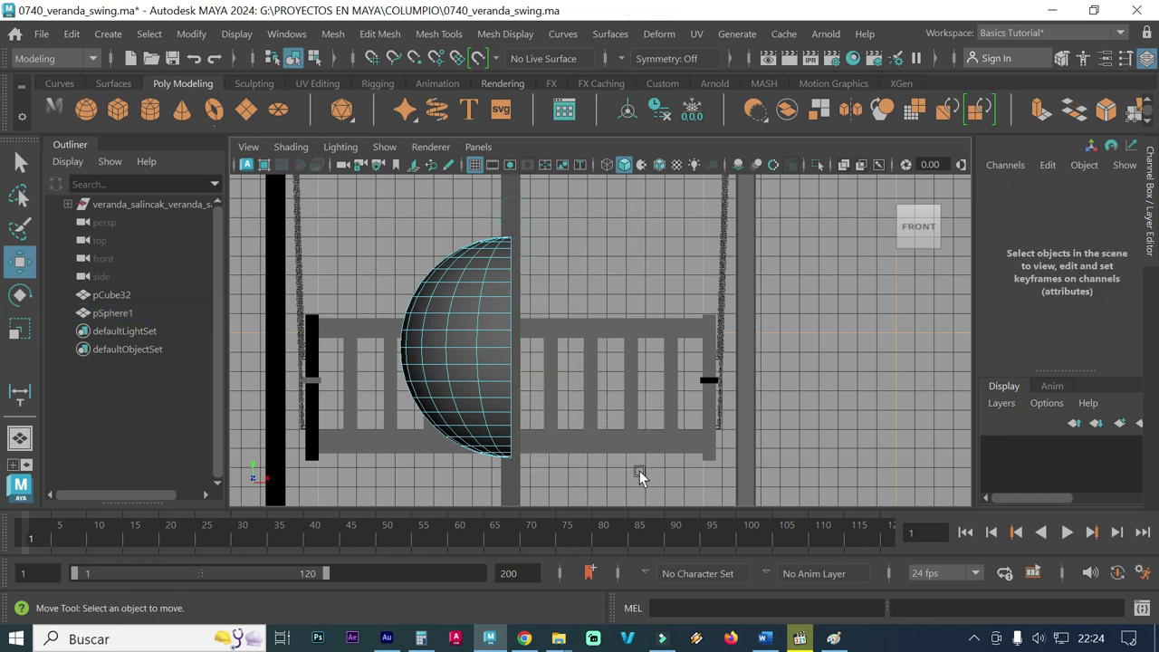
# Return to the perspective view and switch the hemisphere back to object mode.
pyautogui.press('space')
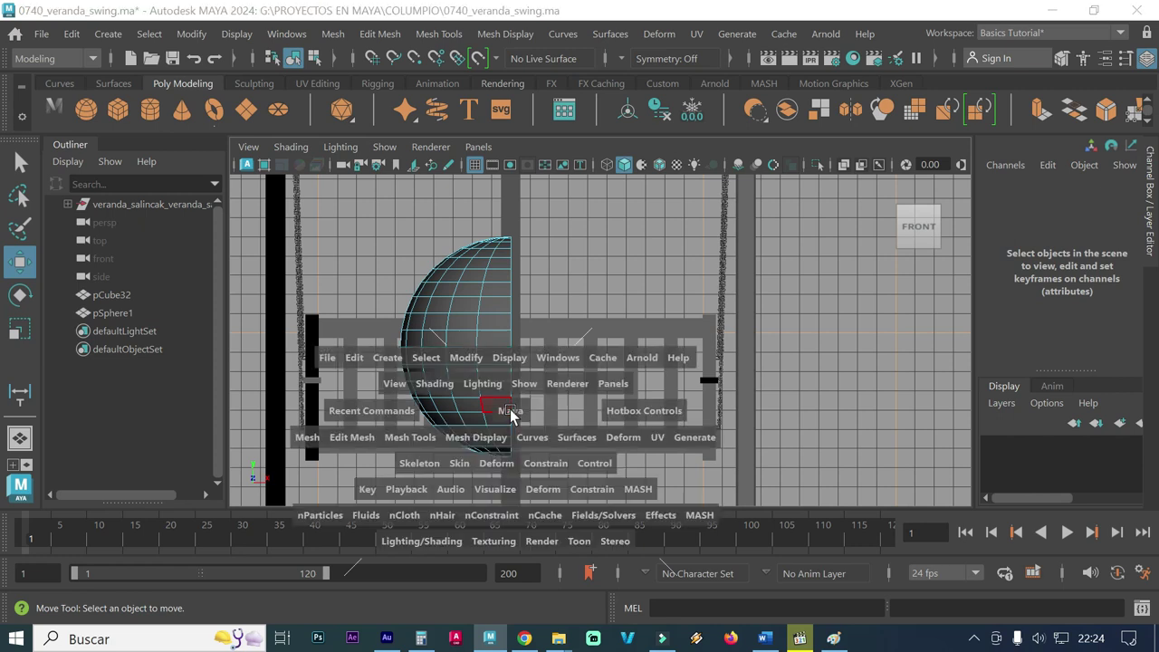
pyautogui.press('space')
pyautogui.moveTo(744, 342)
pyautogui.keyDown('alt'); pyautogui.mouseDown()
pyautogui.moveTo(744, 355)
pyautogui.moveTo(609, 361)
pyautogui.moveTo(621, 355)
pyautogui.mouseUp(); pyautogui.keyUp('alt')
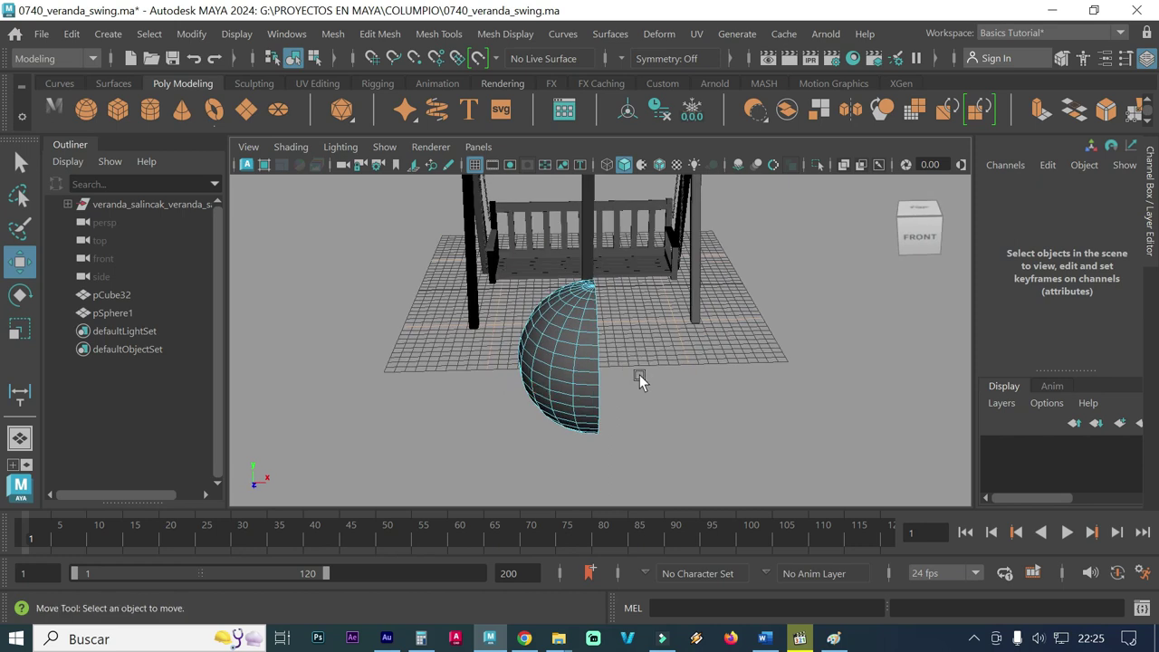
pyautogui.moveTo(589, 325); pyautogui.dragTo(670, 87, button='right')
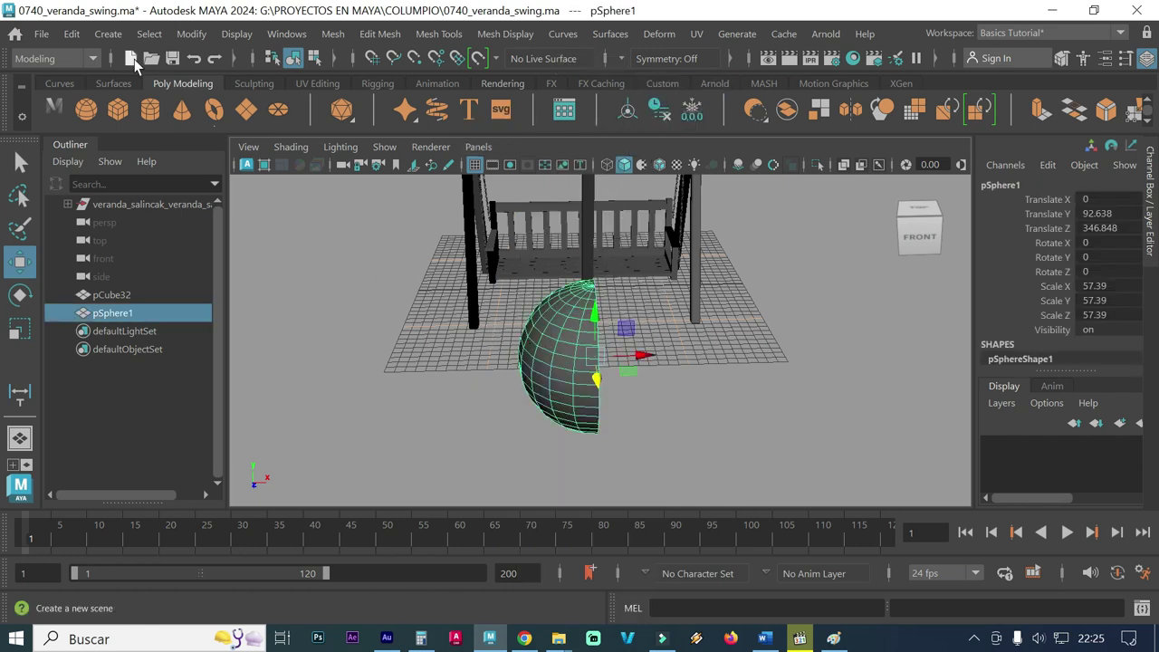
# Duplicate Special the half sphere as an instance with Scale X -1, creating pSphere2.
pyautogui.click(72, 35)
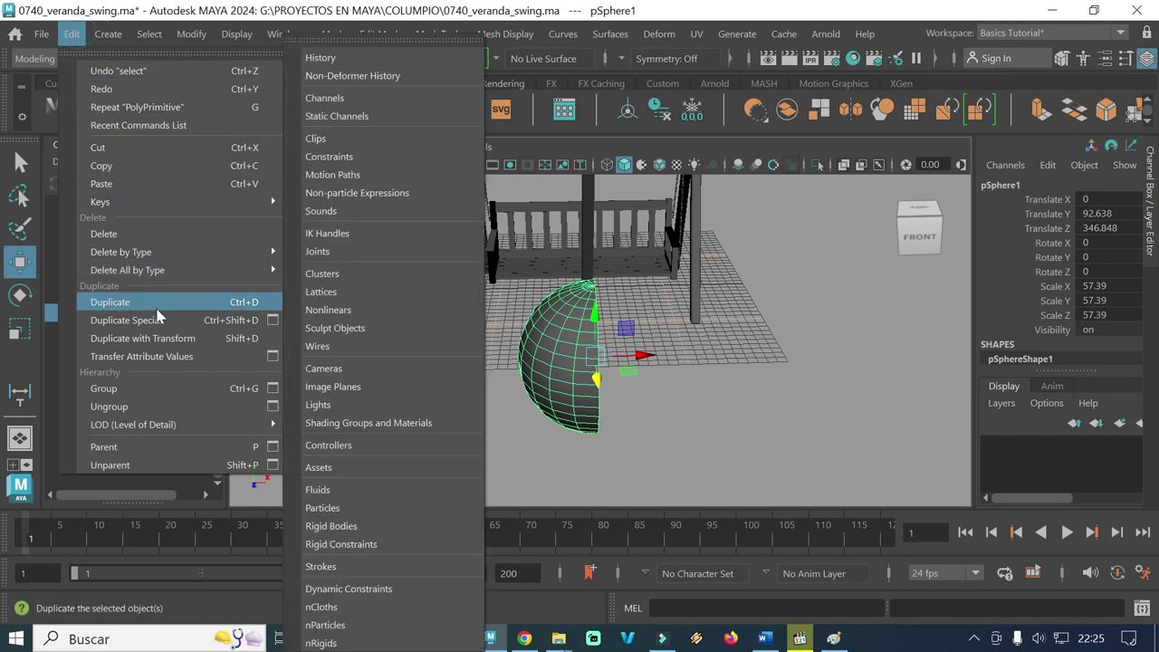
pyautogui.click(271, 320)
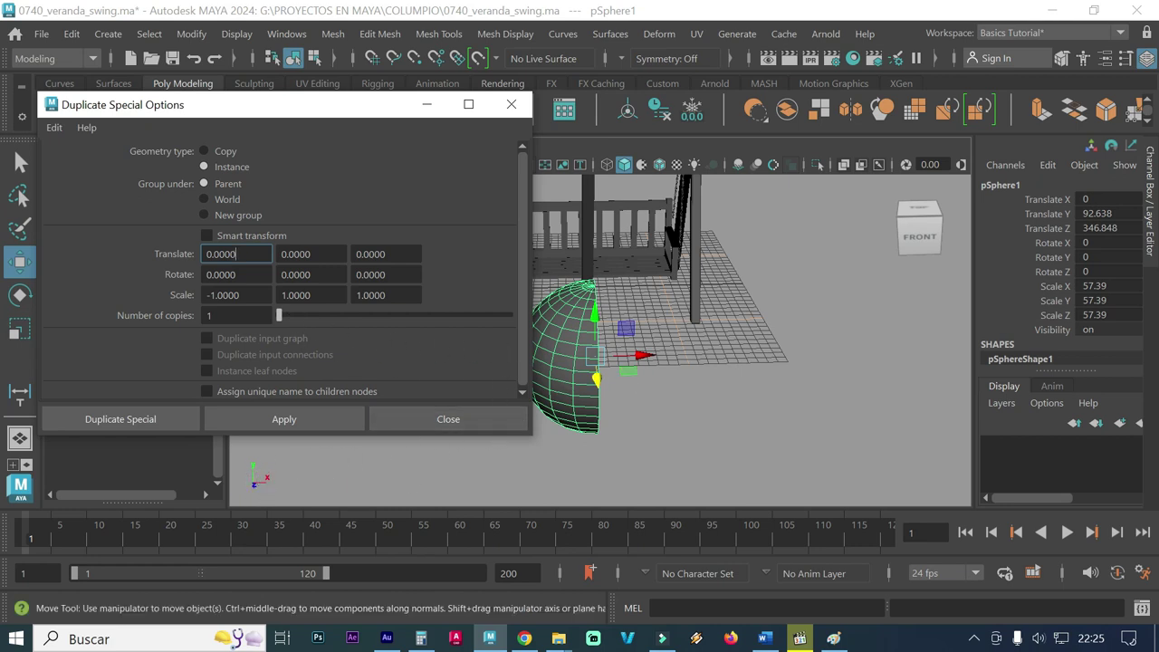
pyautogui.click(236, 295)
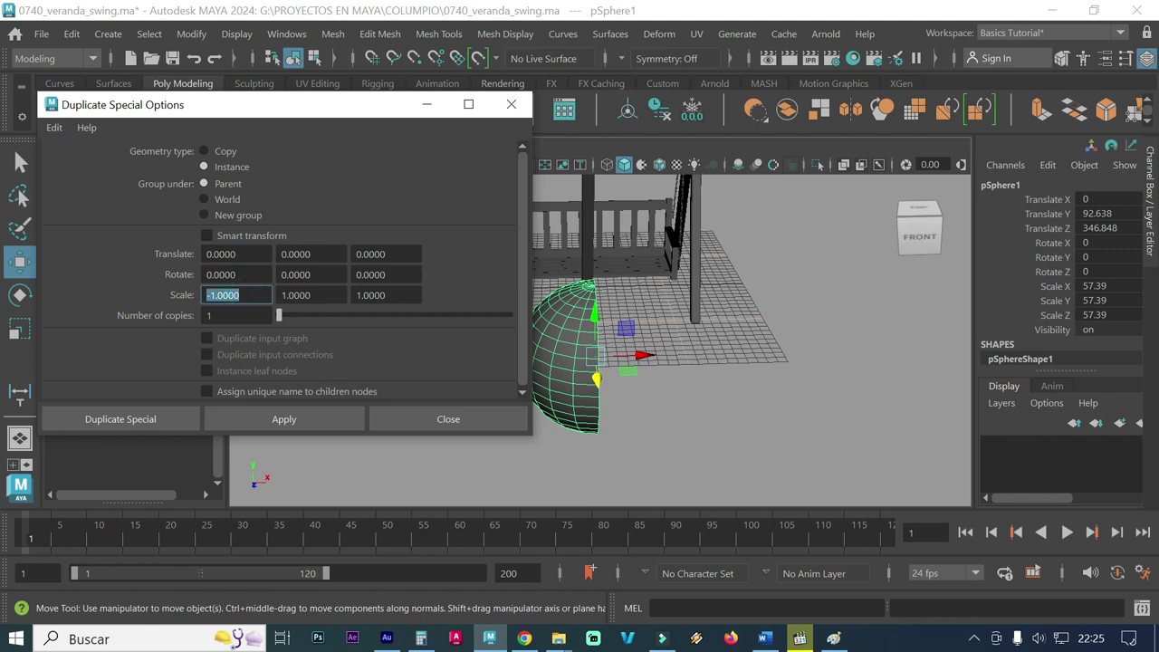
pyautogui.press('Right')
pyautogui.click(298, 419)
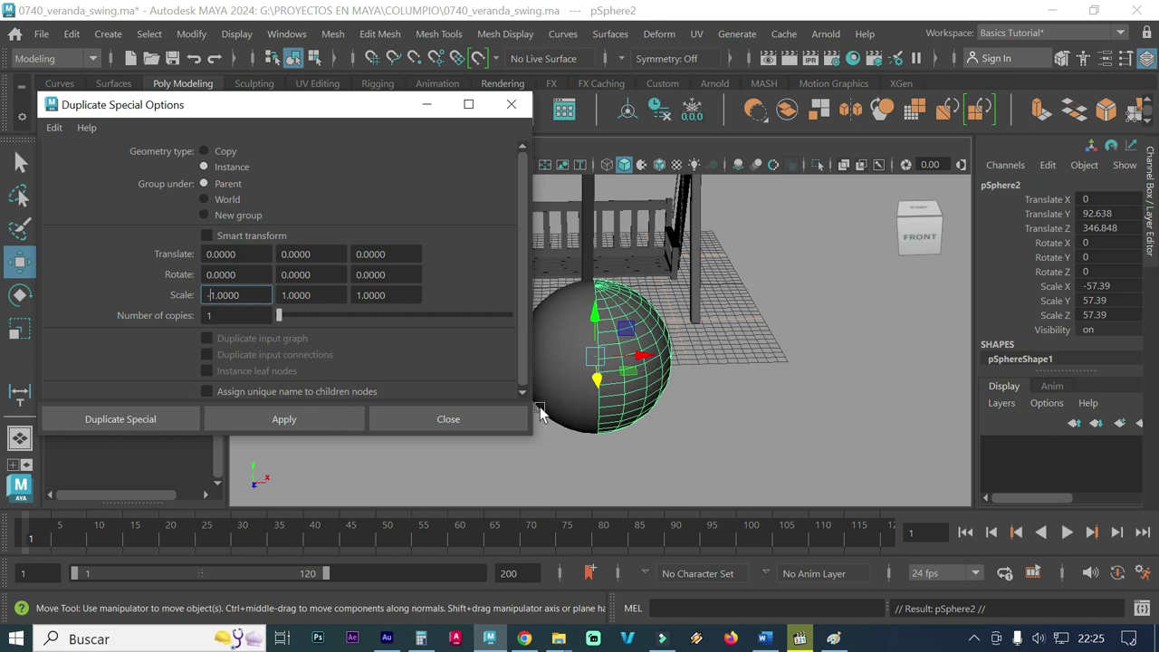
pyautogui.click(509, 106)
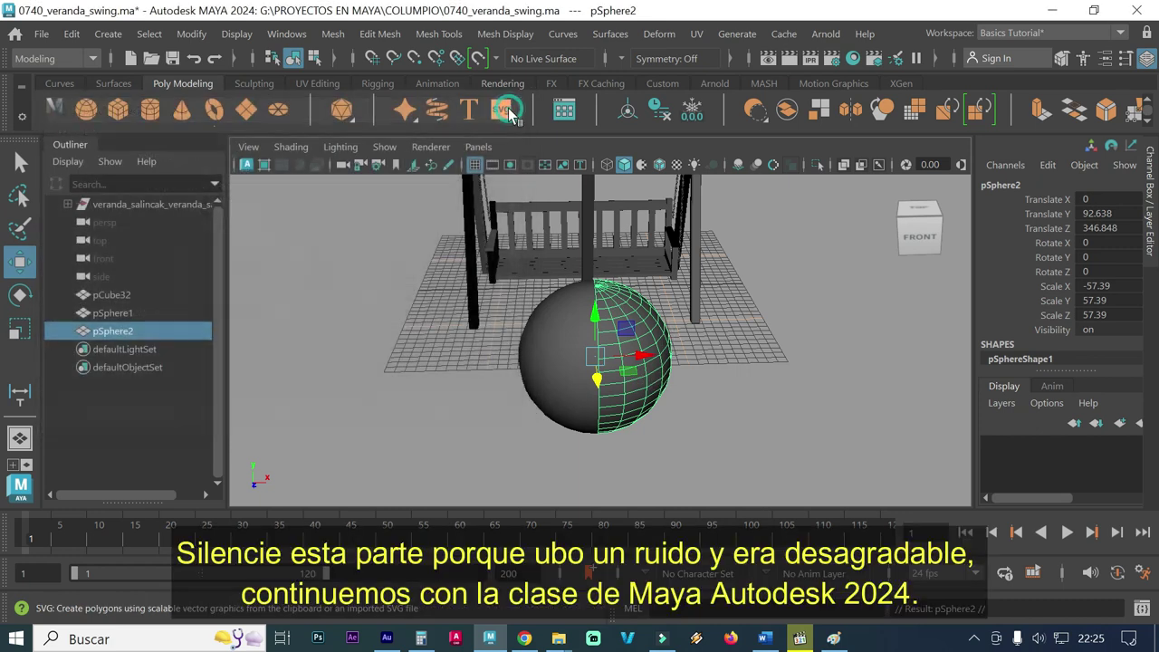
# In face mode, pull a side face of pSphere1 out into a pointed spike.
pyautogui.click(565, 377)
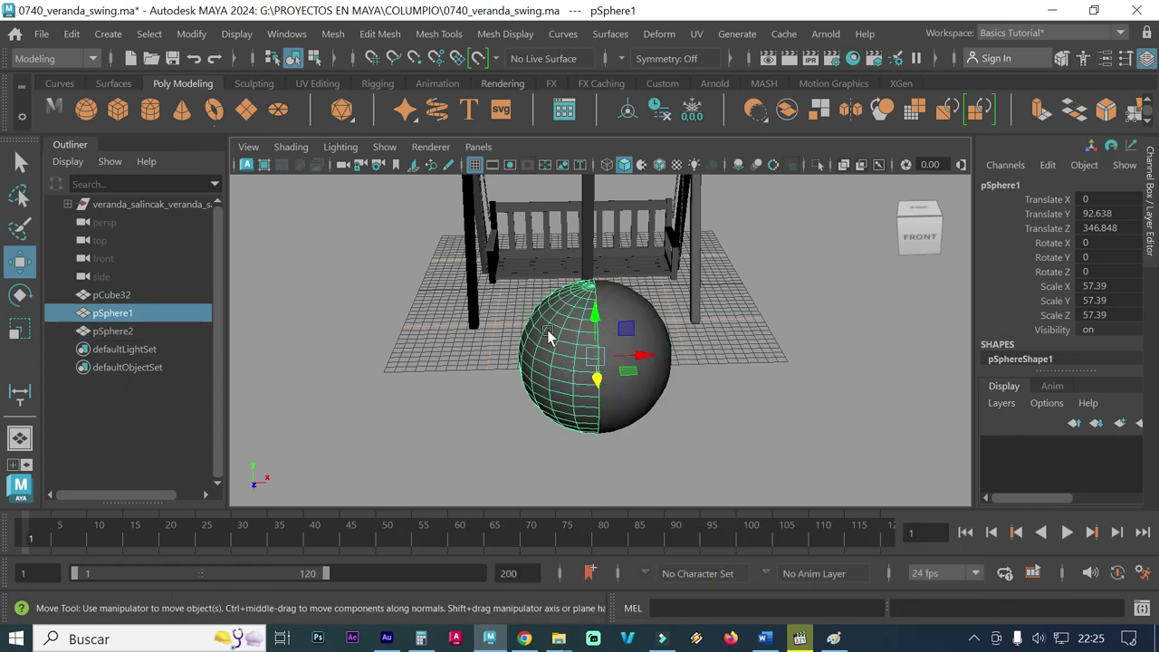
pyautogui.moveTo(547, 330); pyautogui.dragTo(549, 171, button='right')
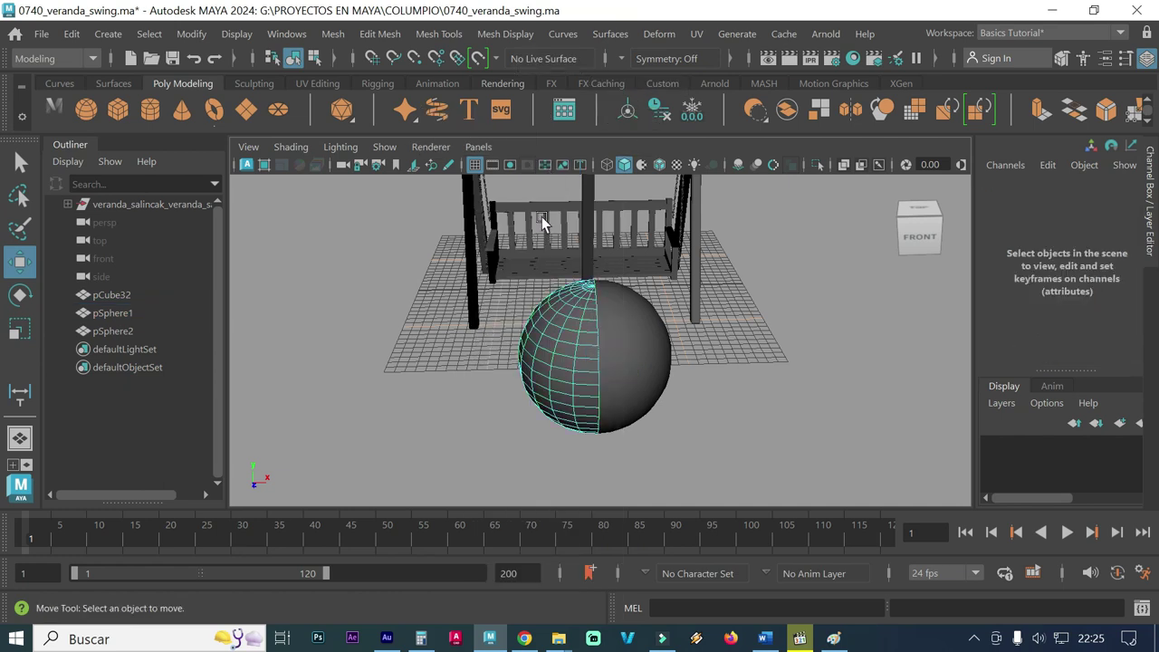
pyautogui.moveTo(499, 392)
pyautogui.keyDown('alt'); pyautogui.mouseDown()
pyautogui.moveTo(506, 407)
pyautogui.moveTo(486, 401)
pyautogui.mouseUp(); pyautogui.keyUp('alt')
pyautogui.scroll(3, 616, 388)
pyautogui.moveTo(615, 388)
pyautogui.keyDown('alt'); pyautogui.mouseDown()
pyautogui.moveTo(506, 373)
pyautogui.moveTo(512, 380)
pyautogui.mouseUp(); pyautogui.keyUp('alt')
pyautogui.click(514, 333)
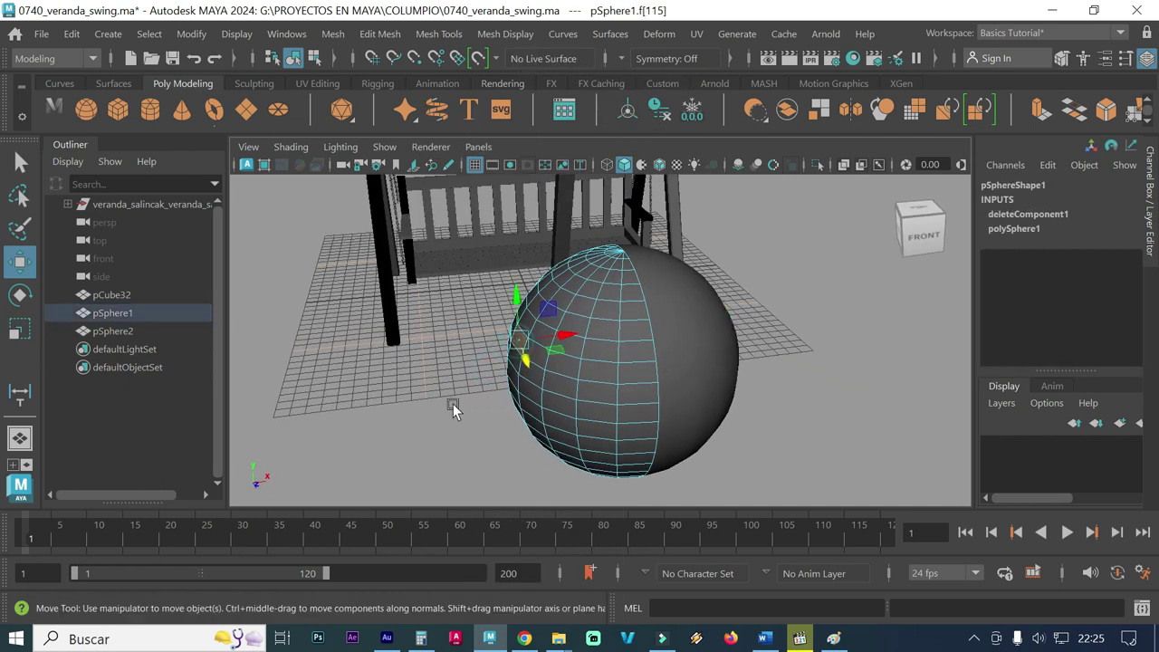
pyautogui.moveTo(518, 340); pyautogui.dragTo(570, 339)
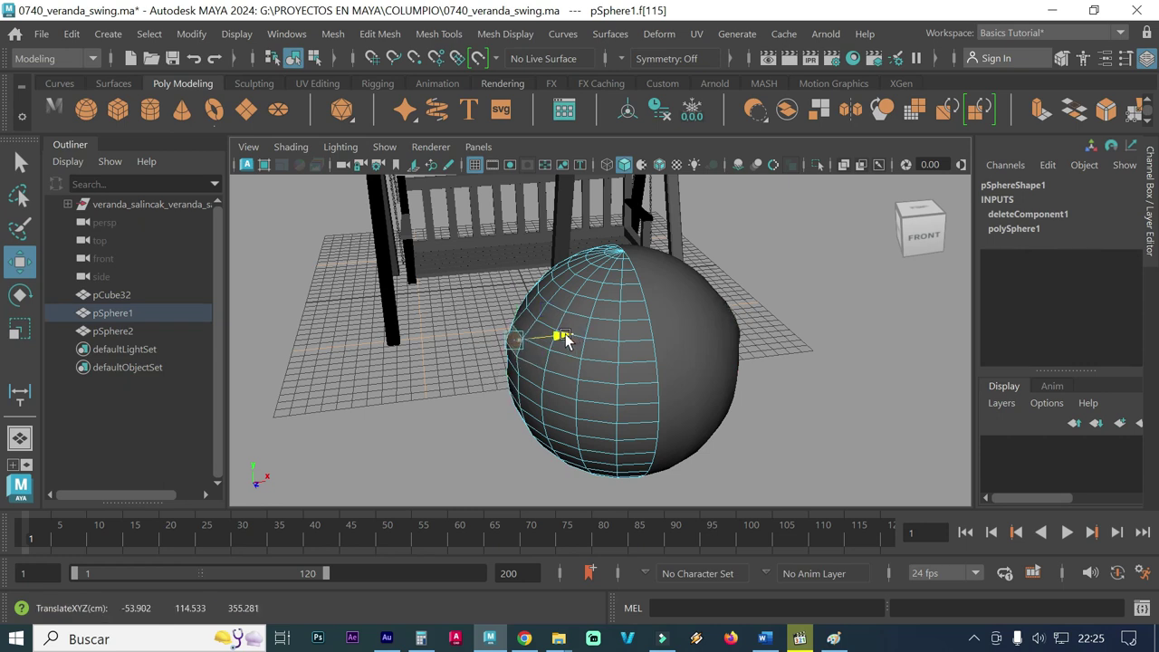
pyautogui.moveTo(571, 340); pyautogui.dragTo(457, 344)
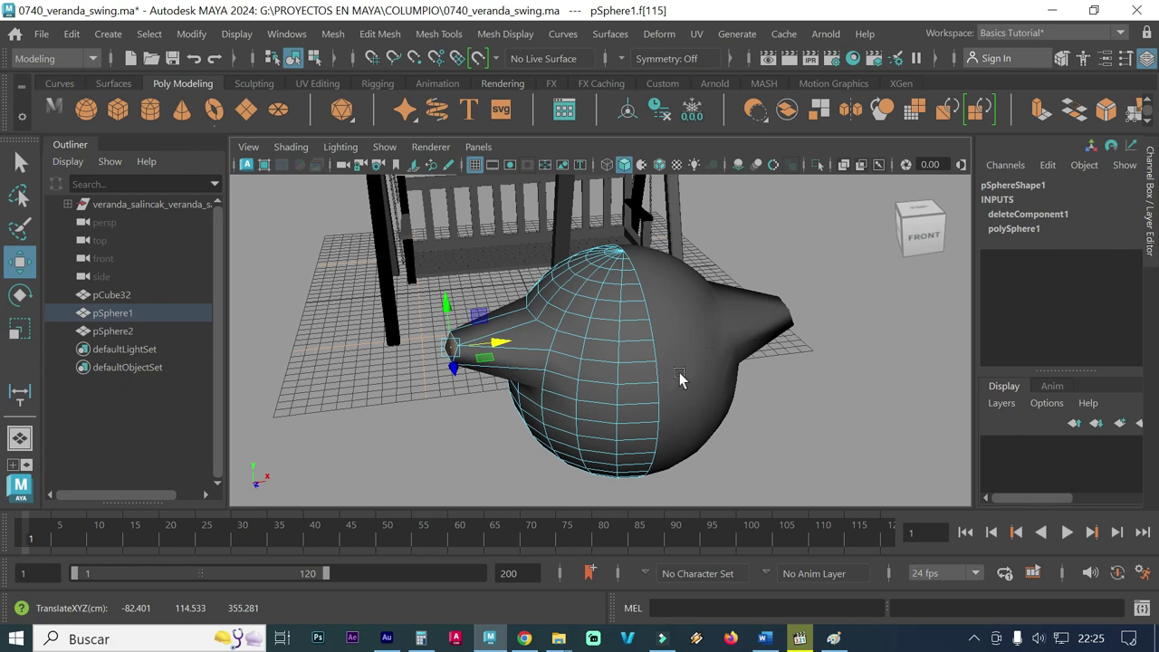
# Pull a top face upward into a tall horn-like spike.
pyautogui.keyDown('alt'); pyautogui.moveTo(674, 384); pyautogui.dragTo(665, 392); pyautogui.keyUp('alt')
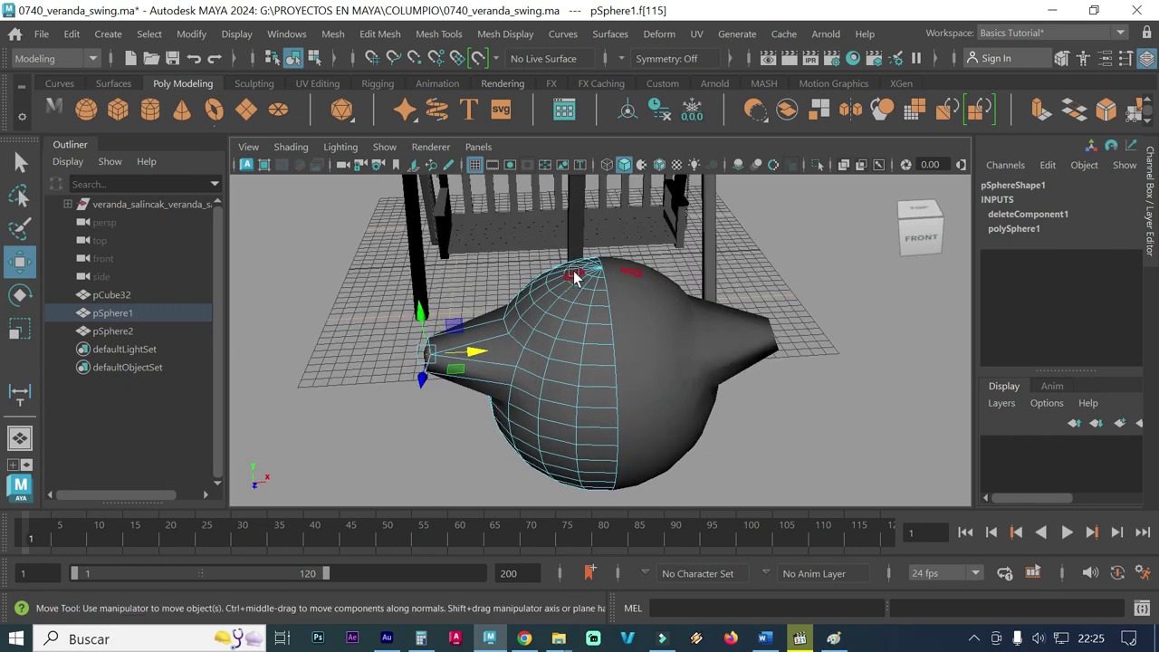
pyautogui.scroll(5, 576, 277)
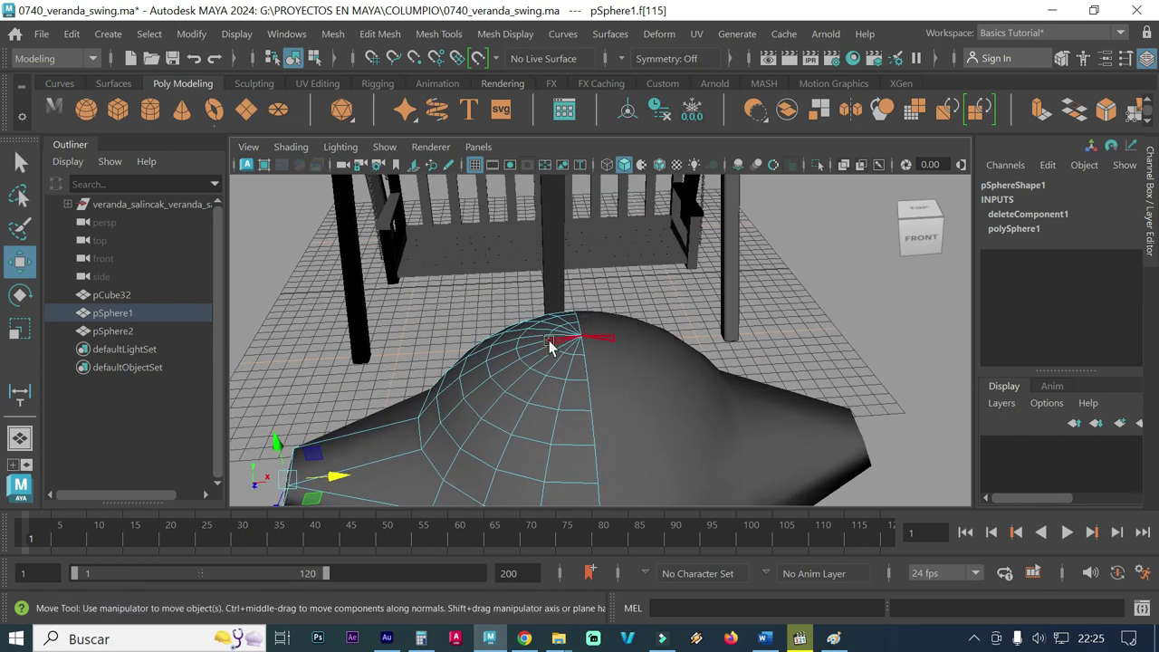
pyautogui.click(537, 341)
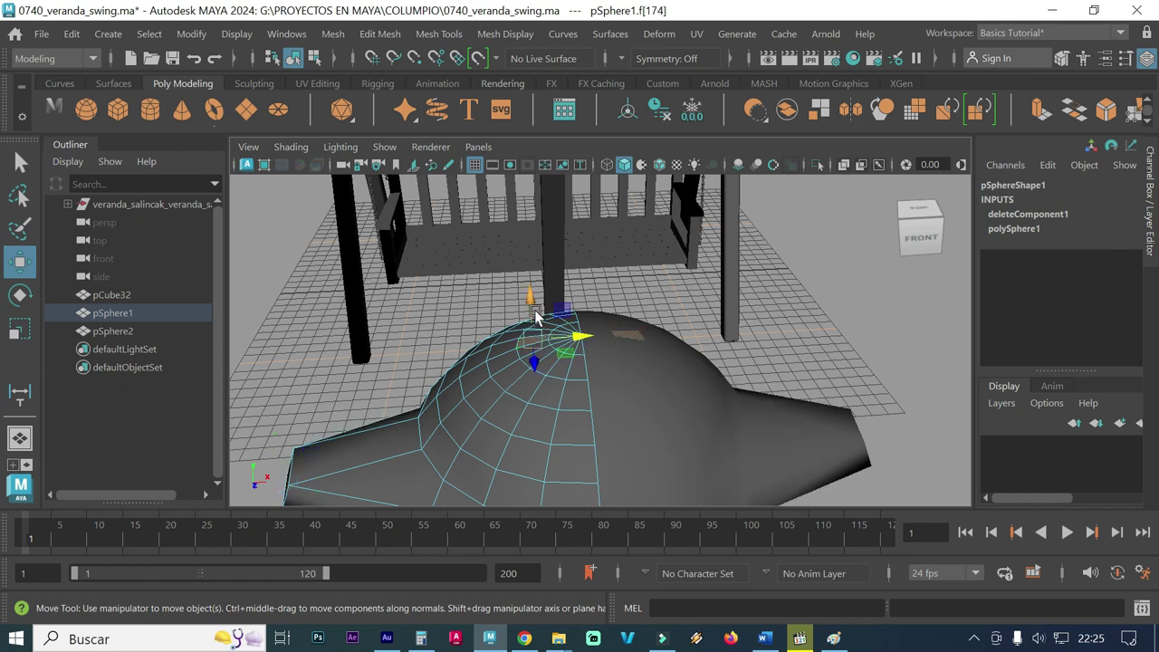
pyautogui.moveTo(534, 308)
pyautogui.mouseDown()
pyautogui.moveTo(546, 212)
pyautogui.moveTo(538, 151)
pyautogui.mouseUp()
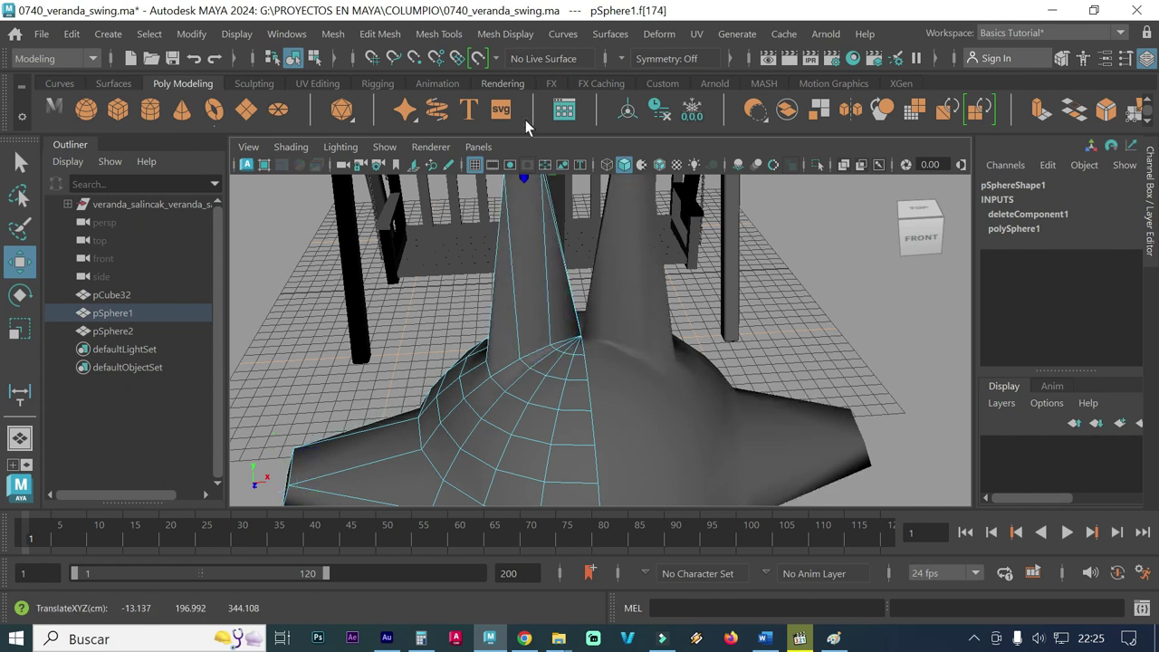
pyautogui.moveTo(706, 357)
pyautogui.keyDown('alt'); pyautogui.mouseDown()
pyautogui.moveTo(587, 355)
pyautogui.moveTo(627, 372)
pyautogui.moveTo(631, 393)
pyautogui.mouseUp(); pyautogui.keyUp('alt')
# Pull an underside face down into a leg-like spike and adjust its length.
pyautogui.keyDown('alt'); pyautogui.moveTo(640, 463); pyautogui.dragTo(656, 375); pyautogui.keyUp('alt')
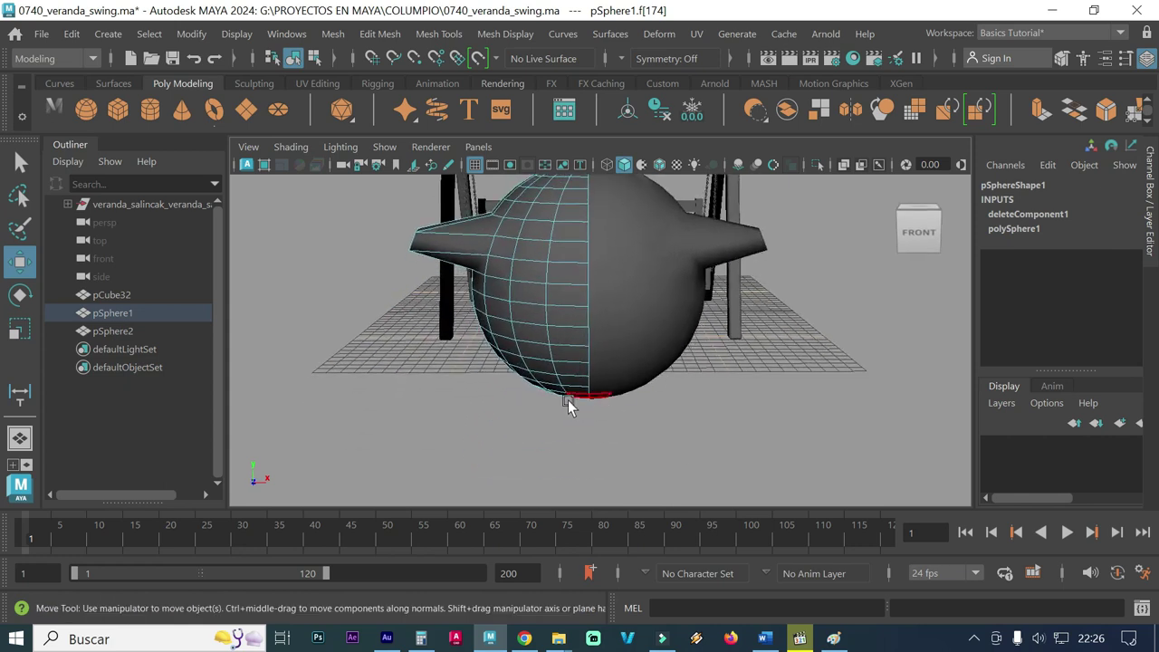
pyautogui.click(523, 378)
pyautogui.moveTo(511, 391); pyautogui.dragTo(511, 532)
pyautogui.moveTo(555, 422)
pyautogui.keyDown('alt'); pyautogui.mouseDown()
pyautogui.moveTo(626, 432)
pyautogui.moveTo(667, 409)
pyautogui.mouseUp(); pyautogui.keyUp('alt')
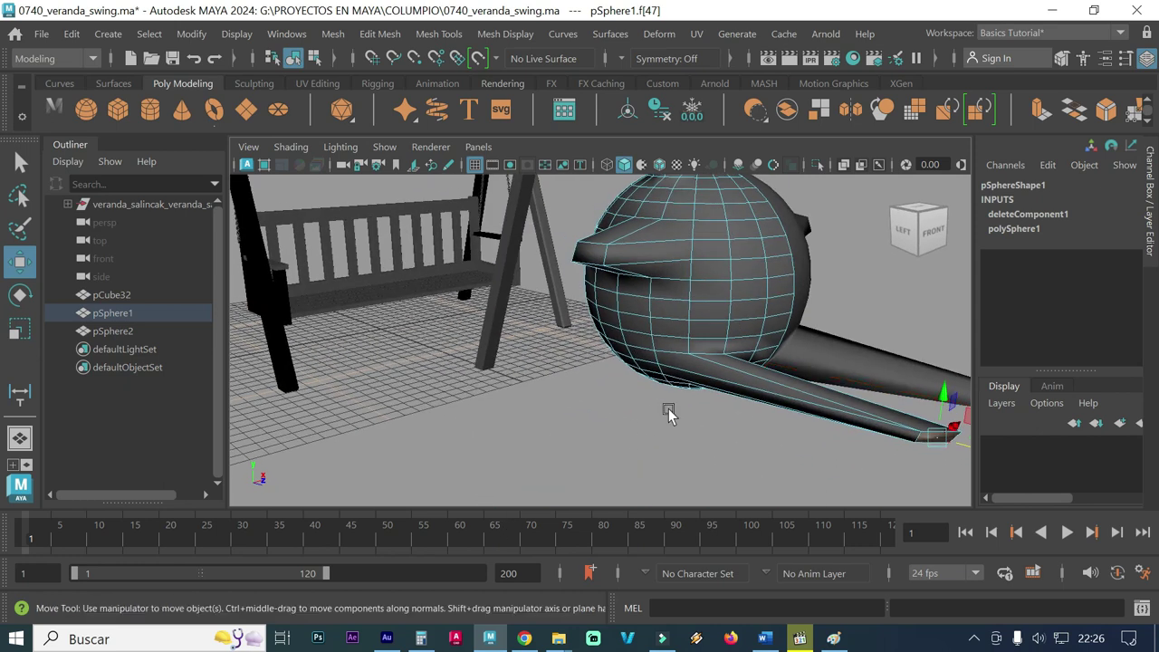
pyautogui.moveTo(941, 398)
pyautogui.mouseDown()
pyautogui.moveTo(924, 467)
pyautogui.moveTo(841, 509)
pyautogui.moveTo(841, 362)
pyautogui.moveTo(695, 282)
pyautogui.moveTo(693, 336)
pyautogui.mouseUp()
pyautogui.moveTo(688, 423)
pyautogui.mouseDown()
pyautogui.moveTo(554, 389)
pyautogui.moveTo(595, 406)
pyautogui.mouseUp()
pyautogui.moveTo(654, 305)
pyautogui.keyDown('alt'); pyautogui.mouseDown()
pyautogui.moveTo(778, 319)
pyautogui.moveTo(655, 325)
pyautogui.moveTo(701, 290)
pyautogui.moveTo(645, 338)
pyautogui.mouseUp(); pyautogui.keyUp('alt')
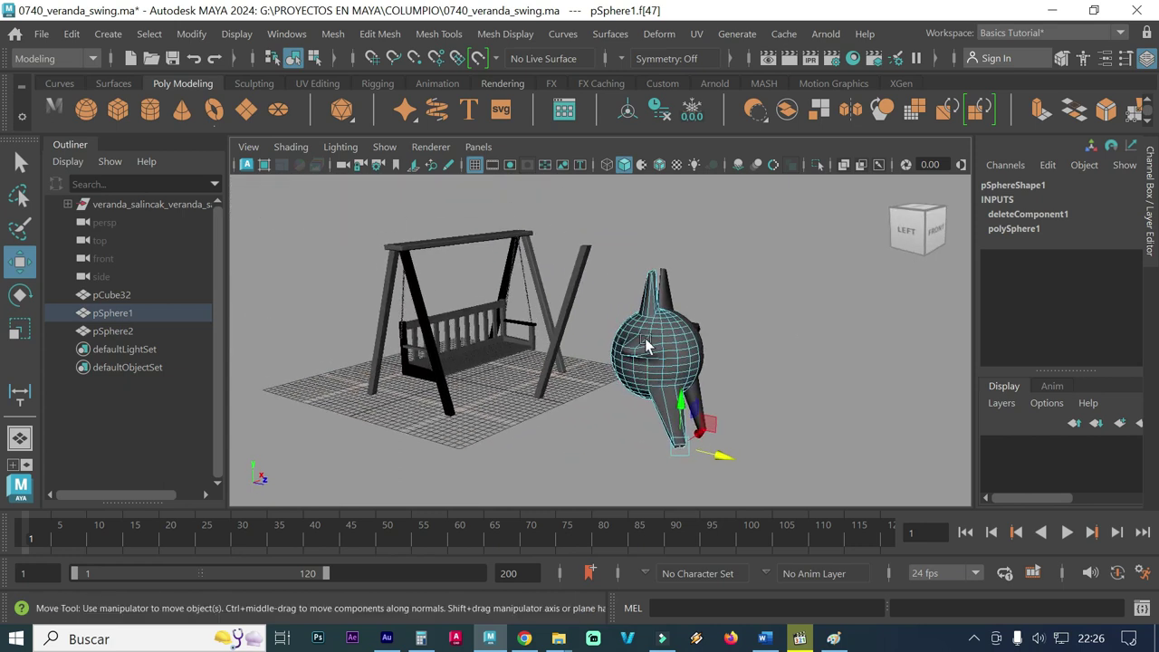
pyautogui.scroll(4, 560, 365)
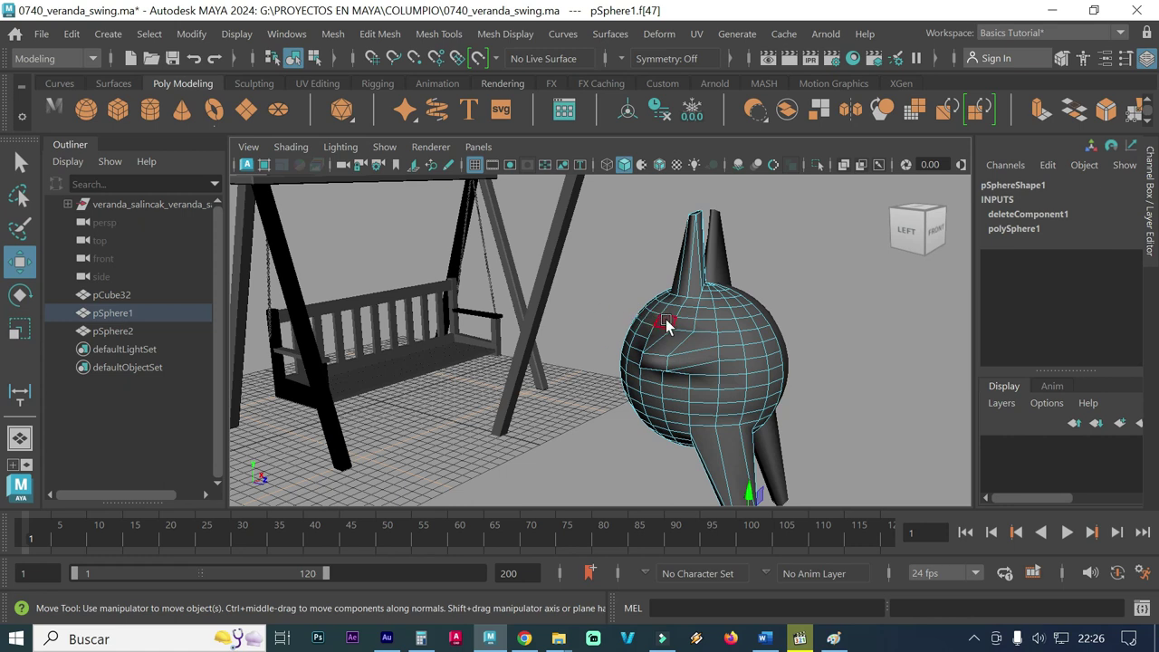
# Move pSphere1 and pSphere2 together to Translate Z 570.57, away from the swing.
pyautogui.moveTo(665, 318); pyautogui.dragTo(733, 91, button='right')
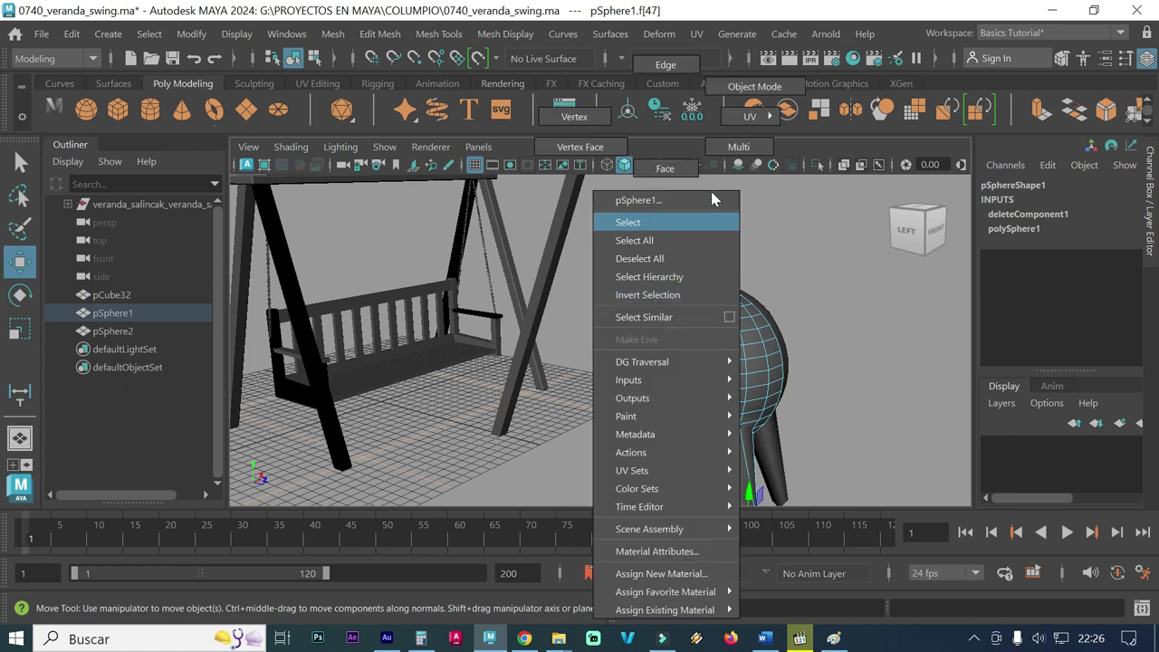
pyautogui.click(732, 338)
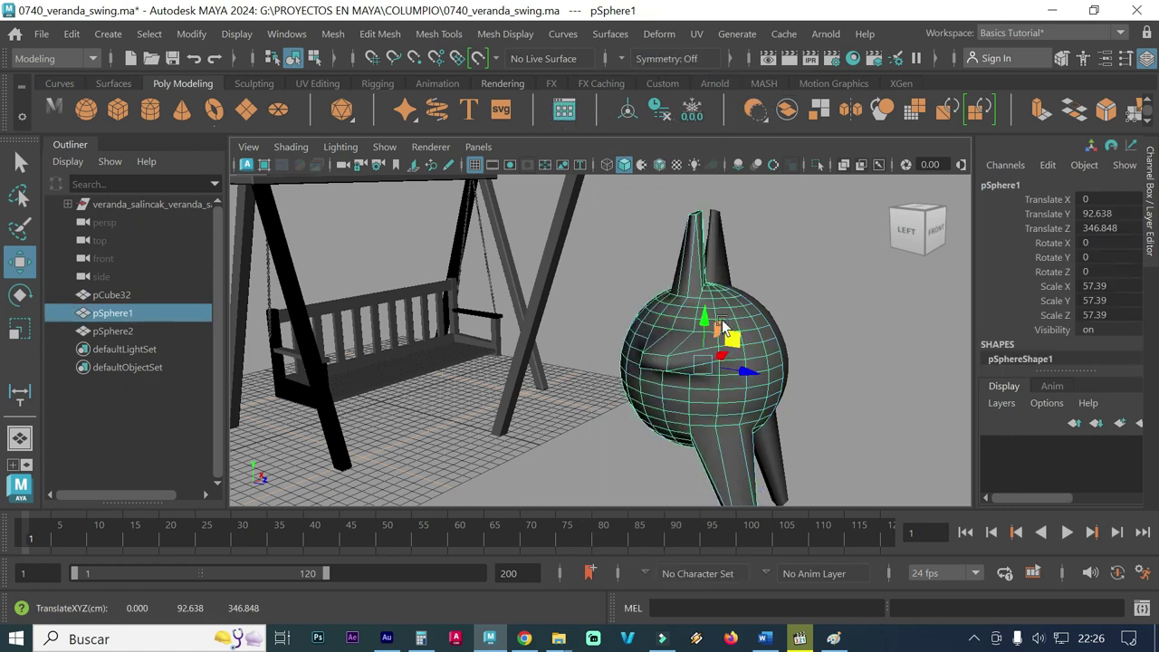
pyautogui.click(747, 370)
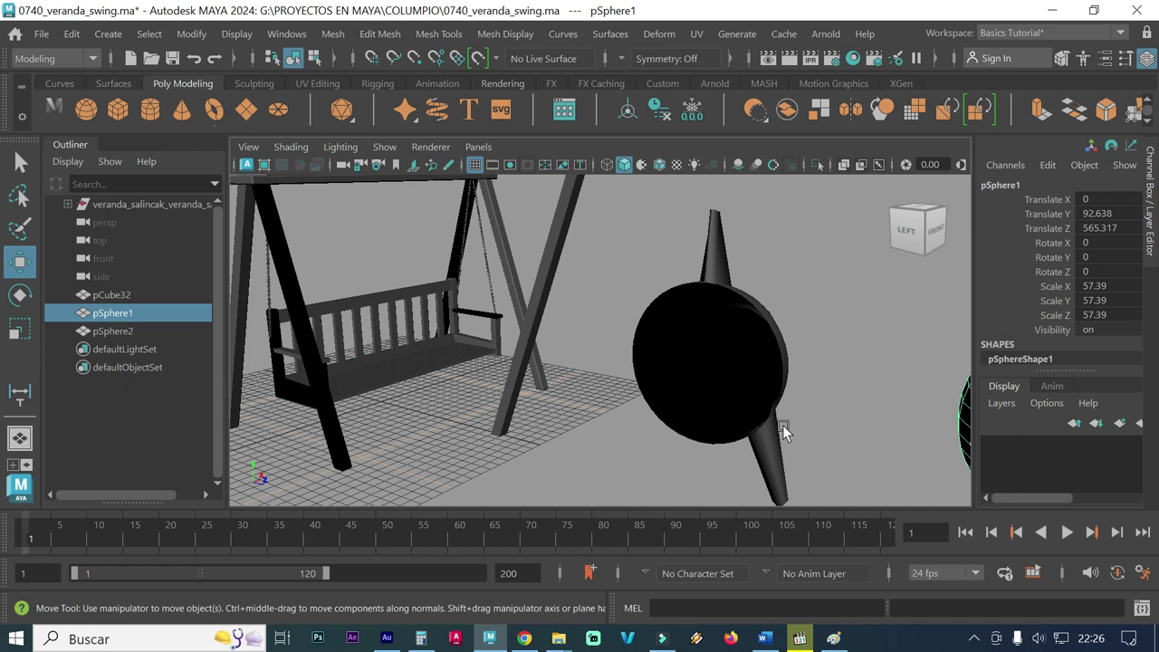
pyautogui.moveTo(835, 433); pyautogui.dragTo(618, 263)
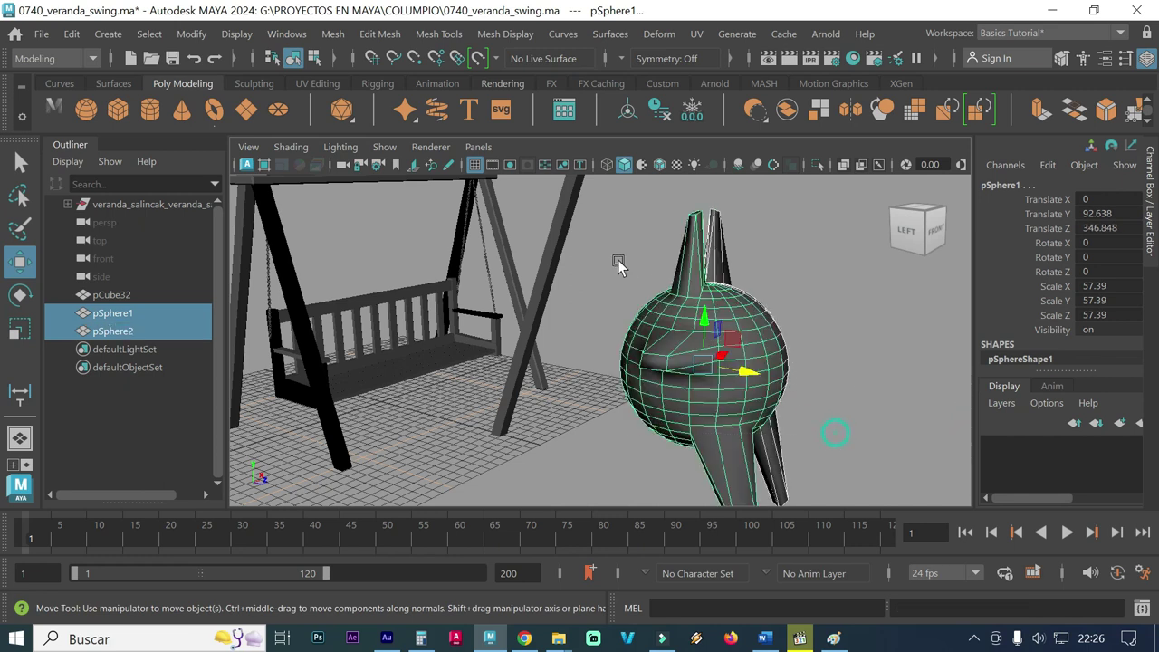
pyautogui.moveTo(745, 369); pyautogui.dragTo(959, 385)
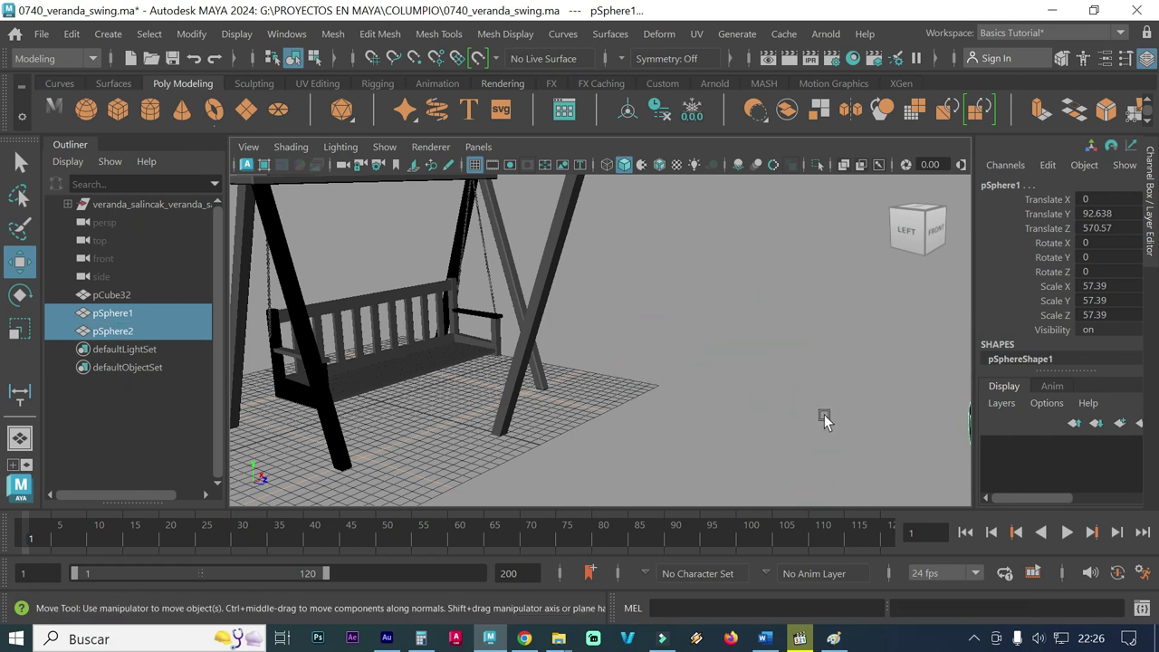
pyautogui.click(753, 396)
pyautogui.keyDown('alt'); pyautogui.moveTo(563, 335); pyautogui.dragTo(639, 311); pyautogui.keyUp('alt')
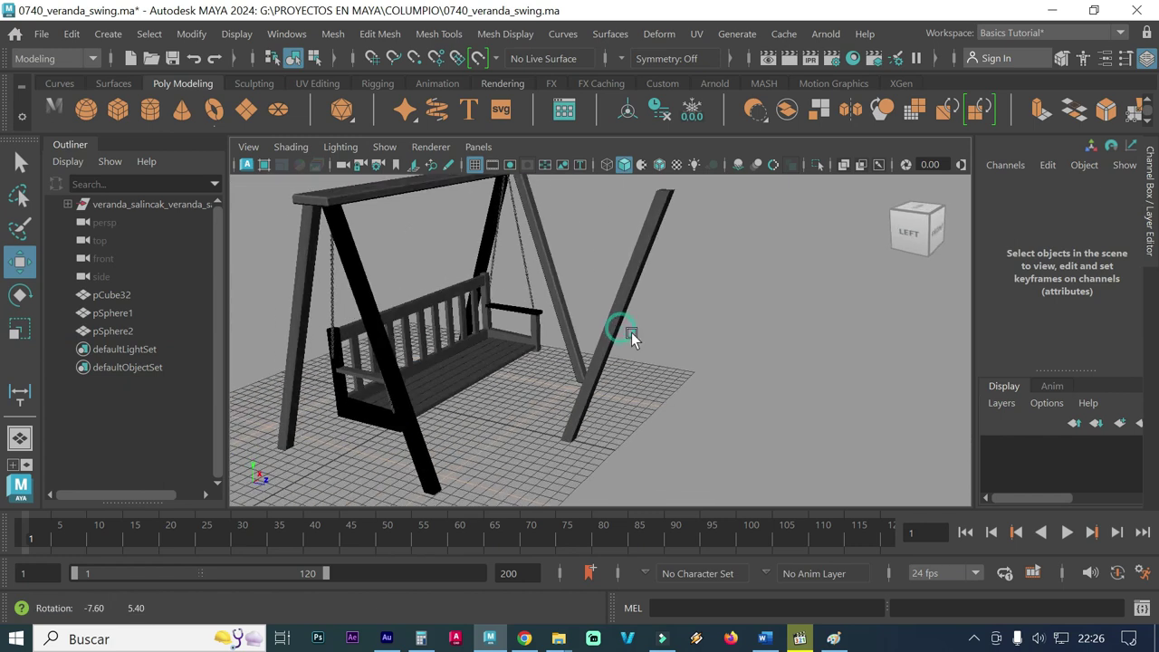
# Select the swing's angled right leg pCube32 and open the Edit menu.
pyautogui.click(626, 290)
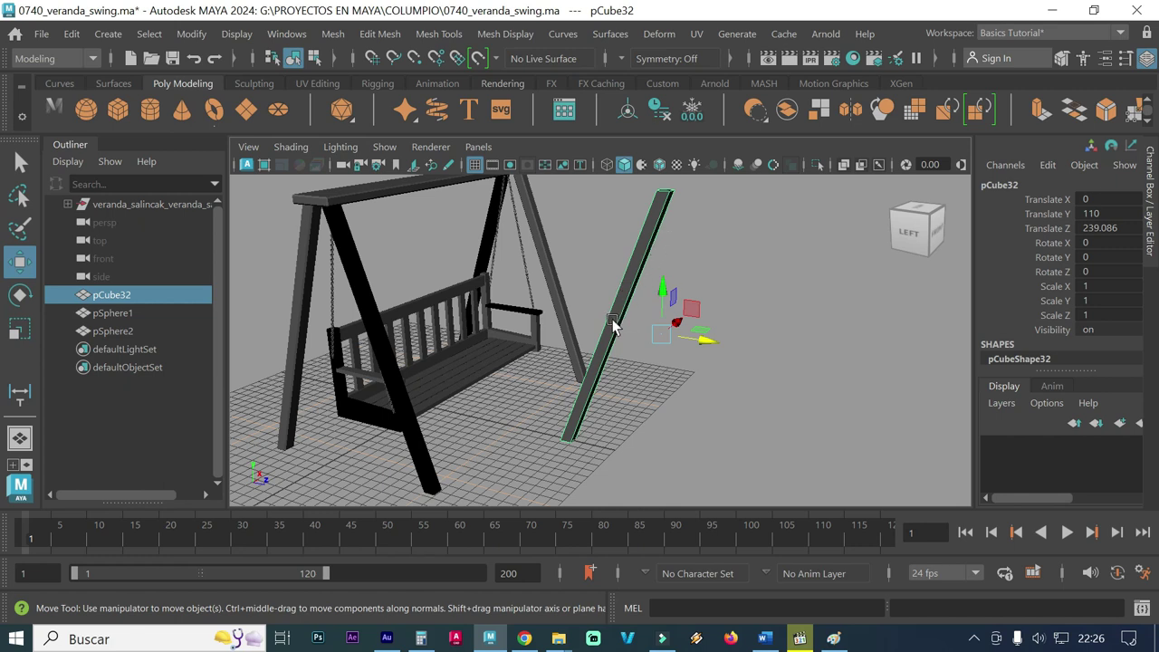
pyautogui.click(72, 34)
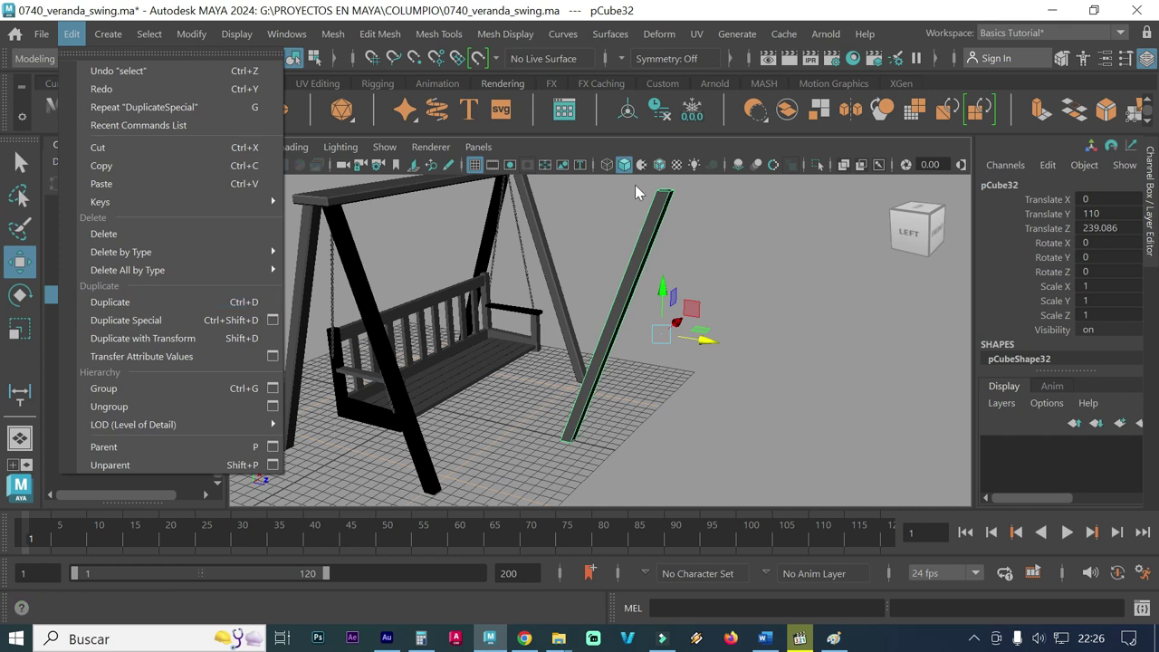
# Duplicate pCube32 as a Copy with Scale 1, 1, -1, creating mirrored pCube33.
pyautogui.click(272, 320)
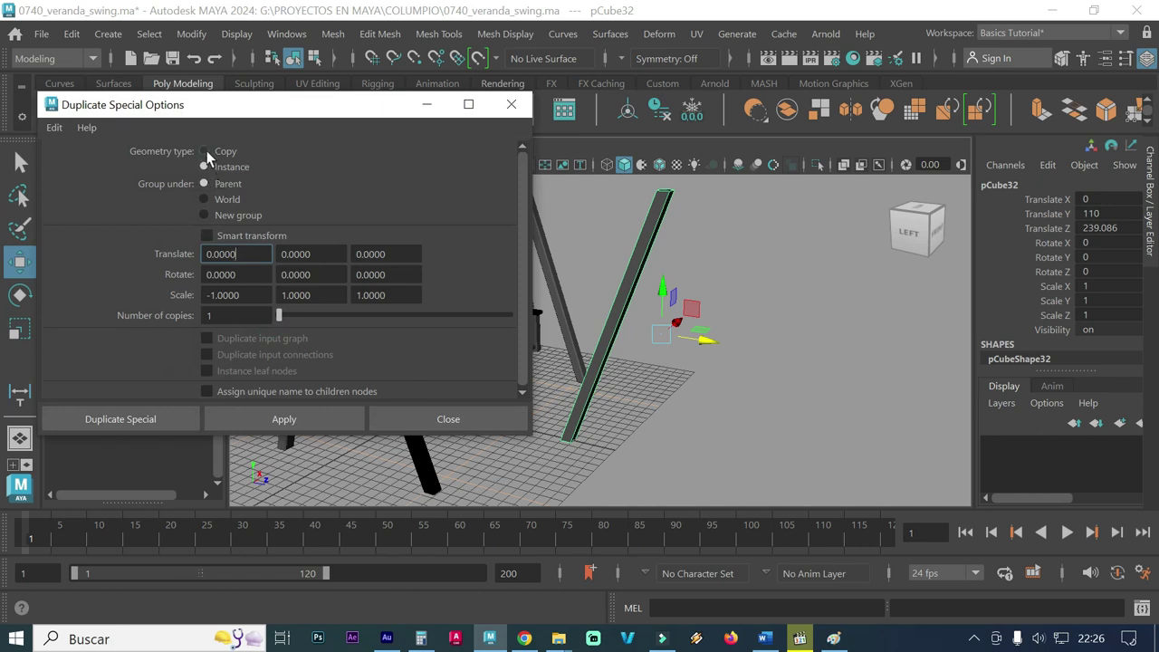
pyautogui.click(205, 150)
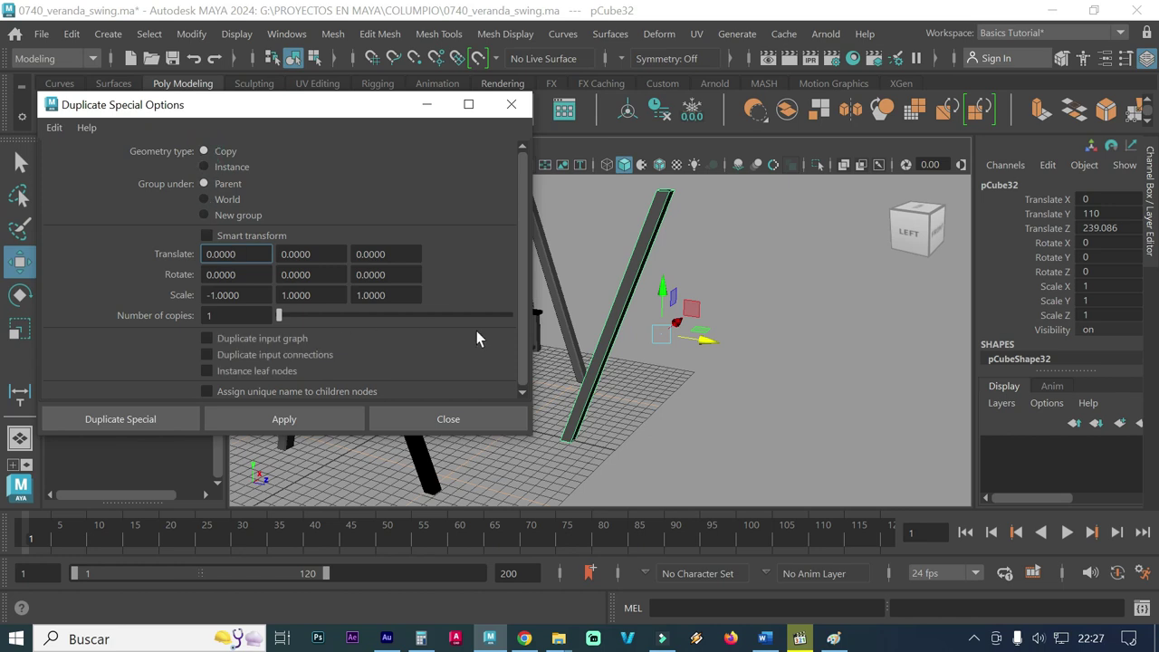
pyautogui.keyDown('alt'); pyautogui.moveTo(612, 432); pyautogui.dragTo(637, 430); pyautogui.keyUp('alt')
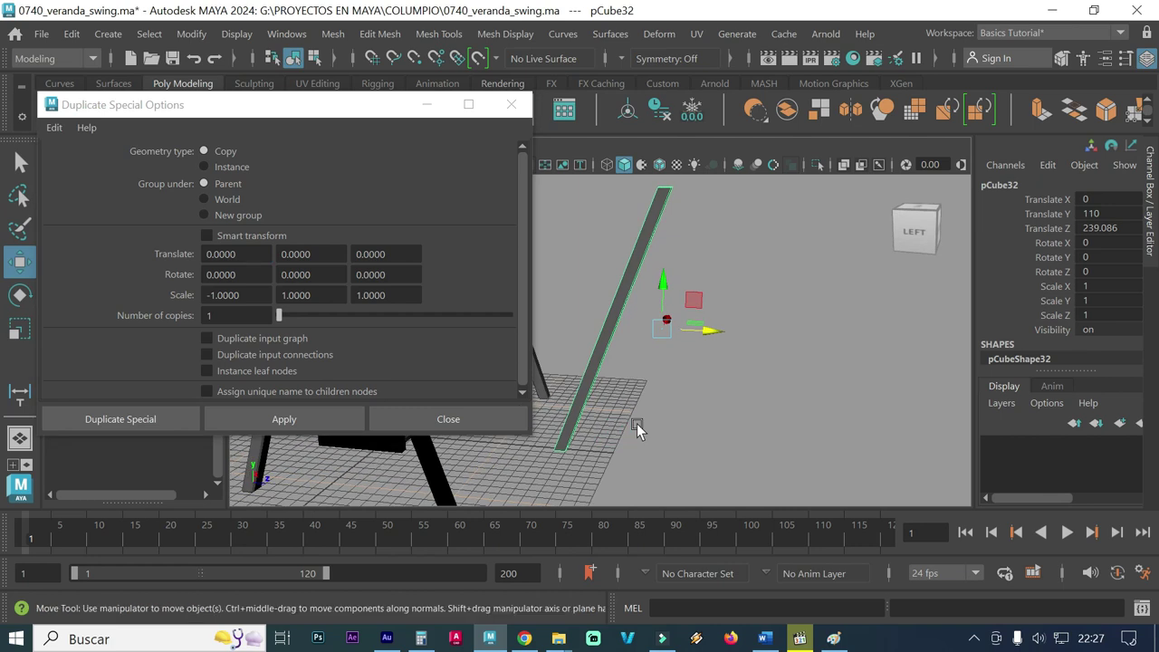
pyautogui.doubleClick(231, 295)
pyautogui.write('1')
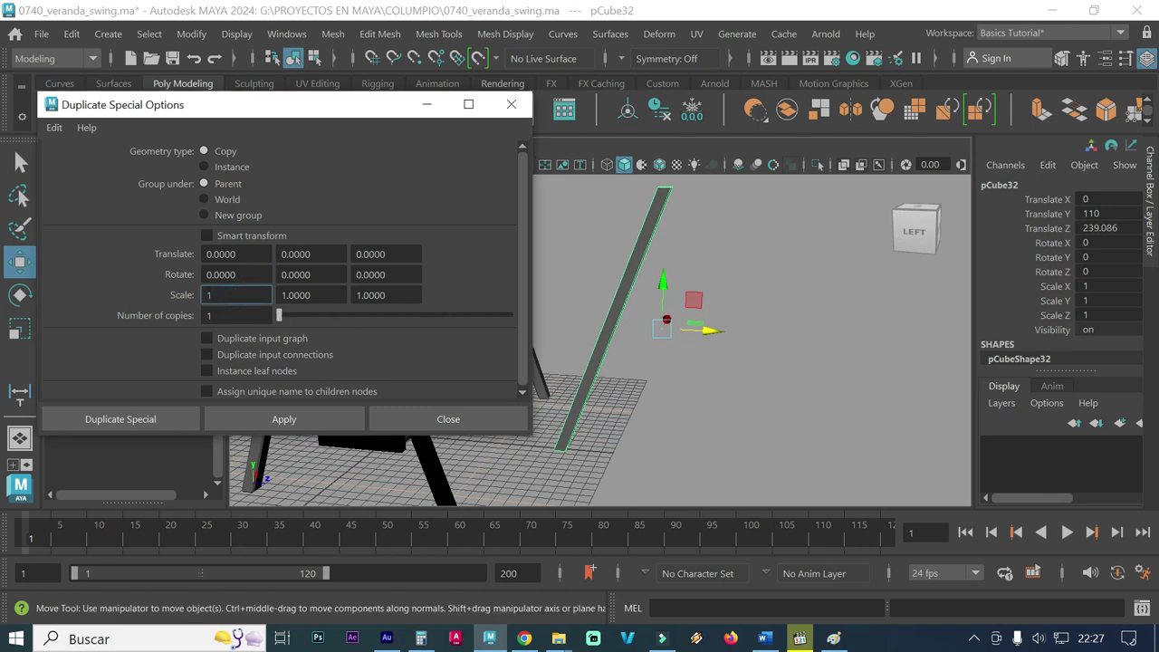
pyautogui.doubleClick(408, 295)
pyautogui.press('Home')
pyautogui.write('-')
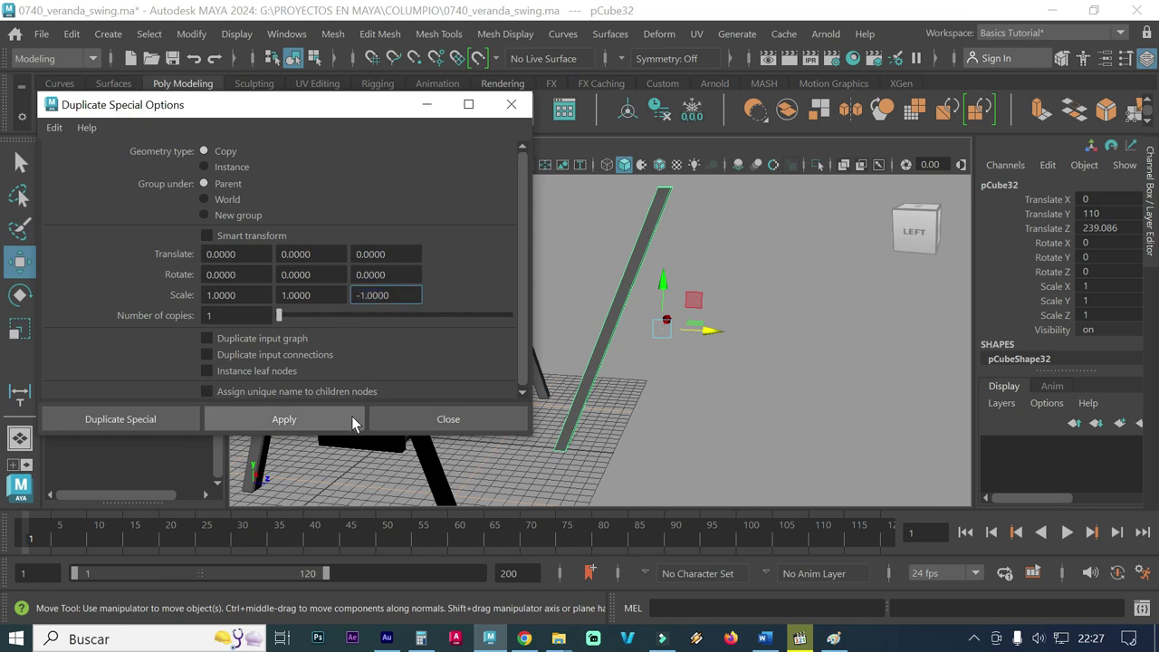
pyautogui.click(351, 415)
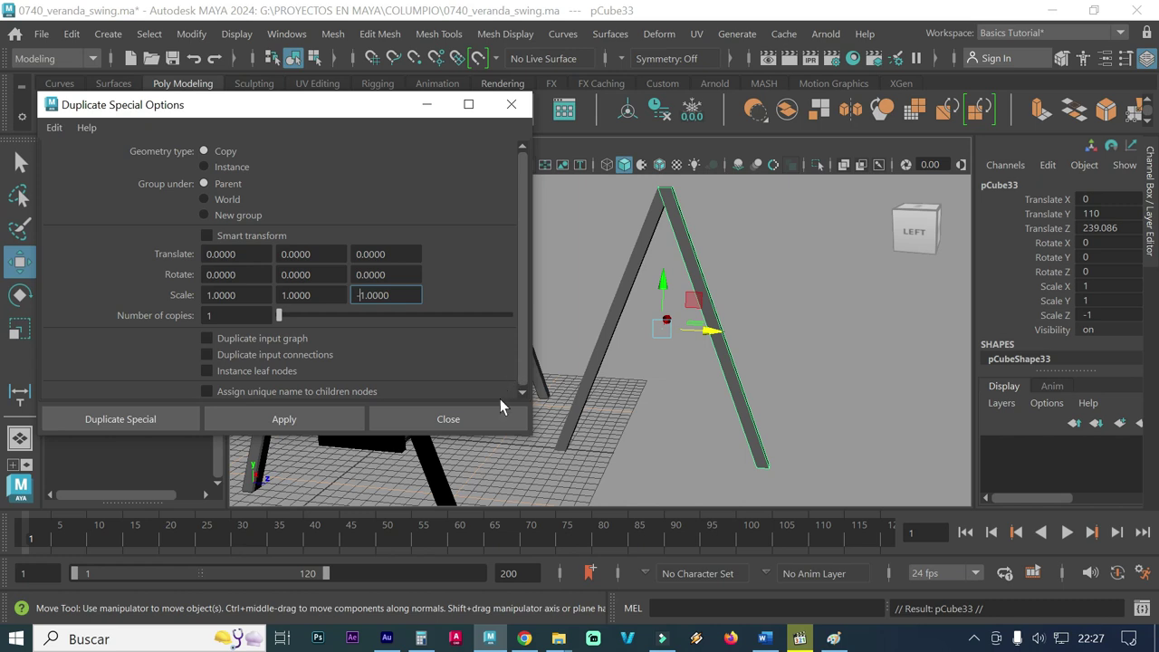
pyautogui.click(496, 416)
# Lower the two bottom vertices of pCube32's foot.
pyautogui.moveTo(589, 410)
pyautogui.keyDown('alt'); pyautogui.mouseDown()
pyautogui.moveTo(607, 424)
pyautogui.moveTo(589, 388)
pyautogui.mouseUp(); pyautogui.keyUp('alt')
pyautogui.click(589, 387)
pyautogui.moveTo(587, 379); pyautogui.dragTo(491, 113, button='right')
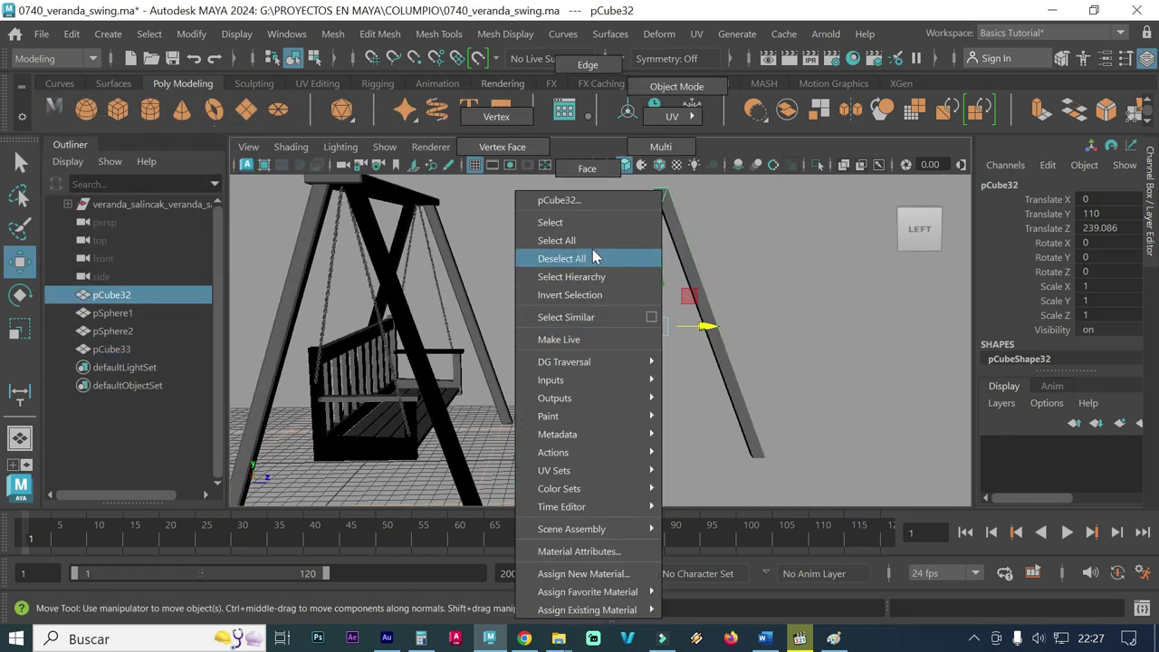
pyautogui.moveTo(536, 436); pyautogui.dragTo(555, 471)
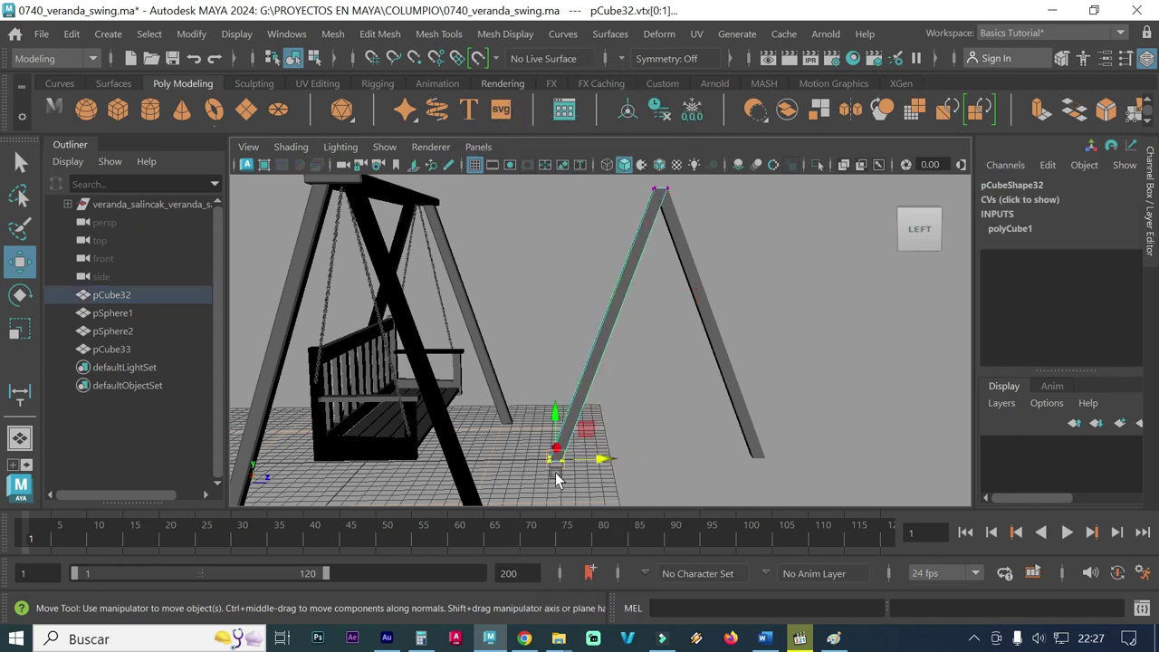
pyautogui.moveTo(554, 419); pyautogui.dragTo(554, 451)
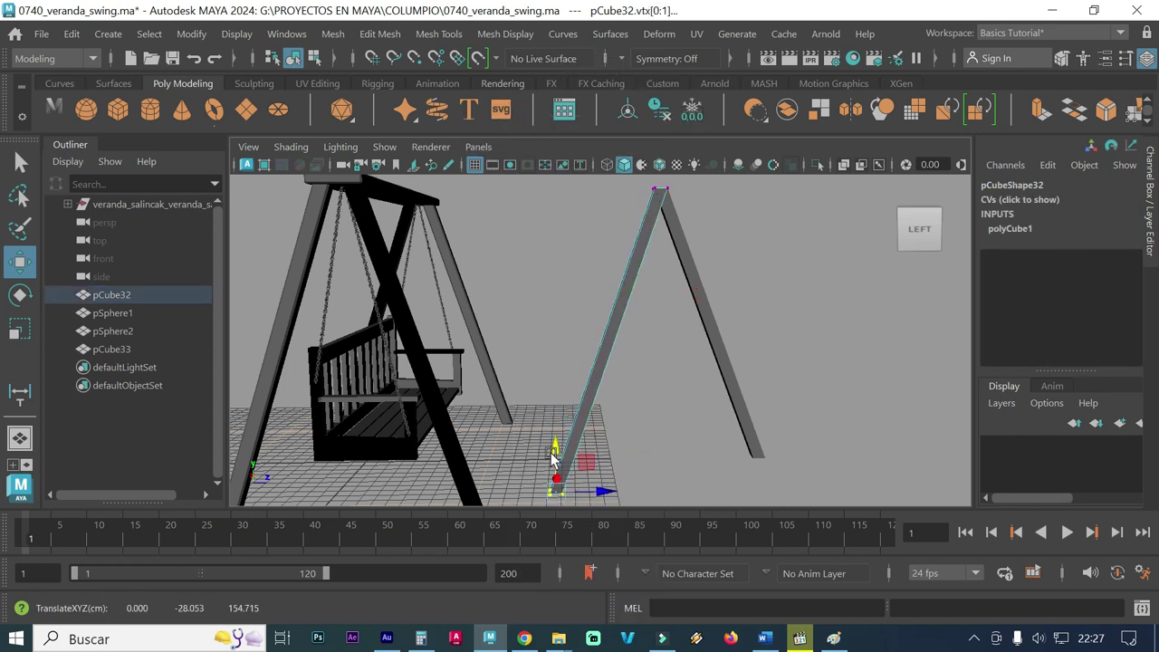
pyautogui.keyDown('alt'); pyautogui.moveTo(648, 469); pyautogui.dragTo(570, 457); pyautogui.keyUp('alt')
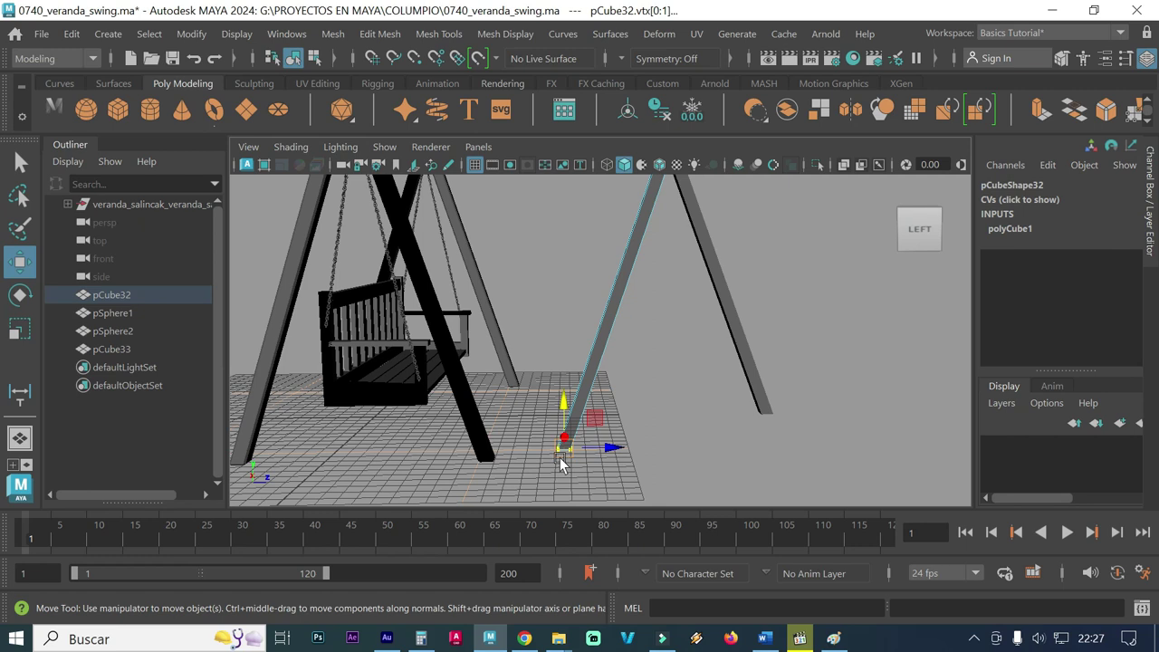
pyautogui.click(575, 476)
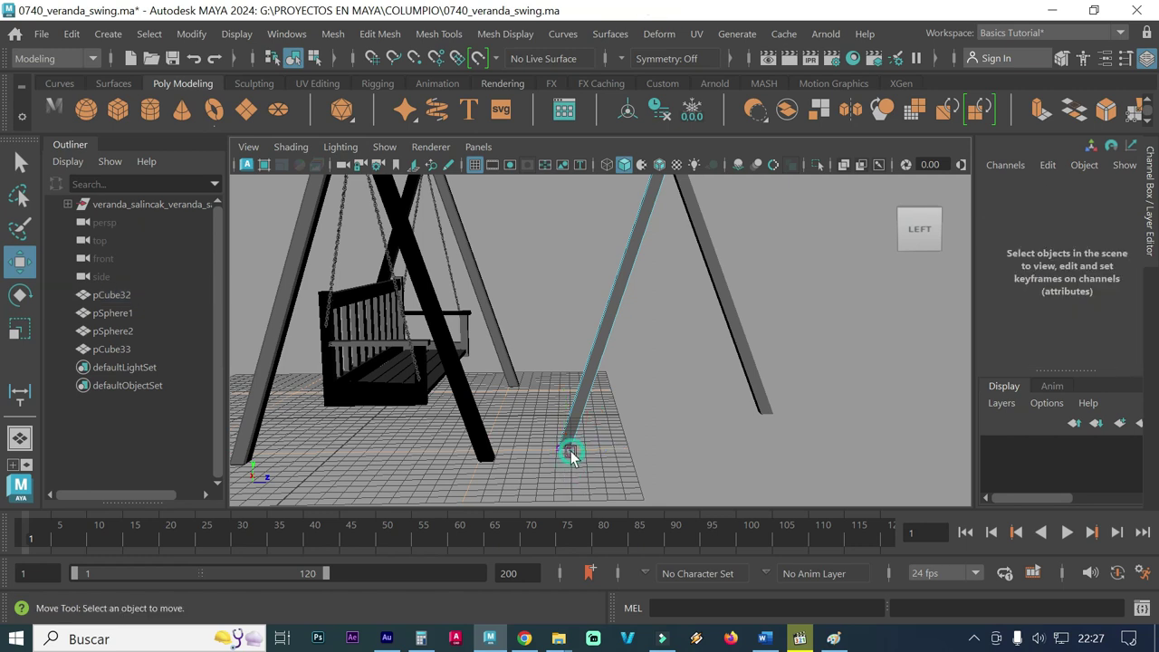
# Undo a stray Z move of a foot vertex and orbit out to view the whole scene.
pyautogui.click(569, 453)
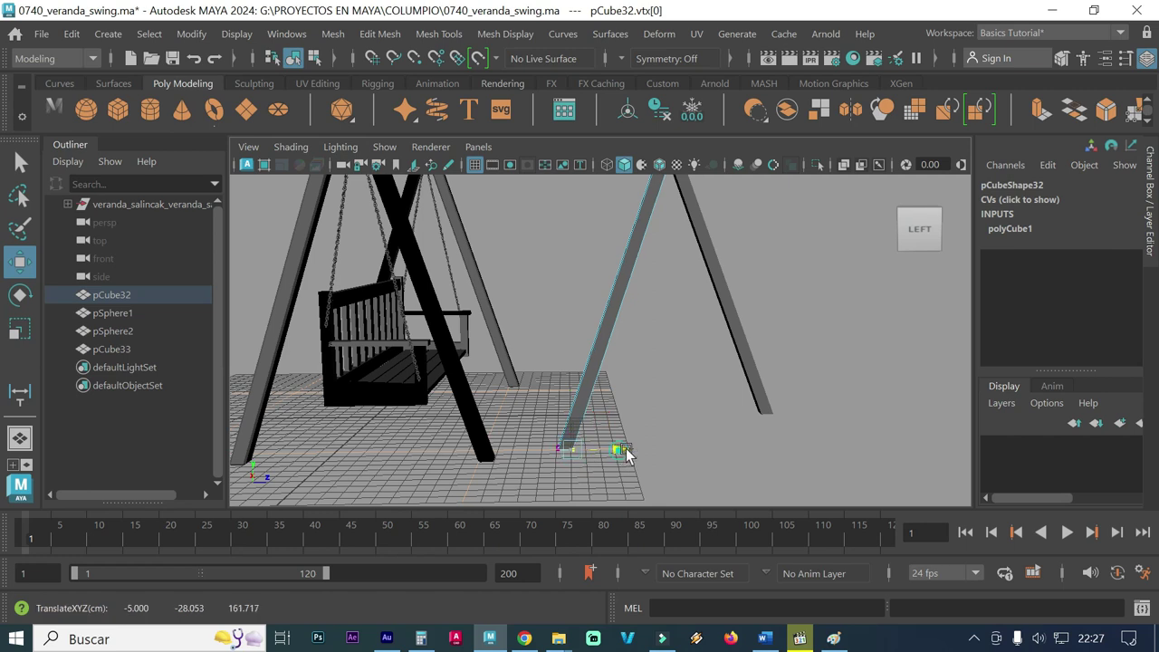
pyautogui.moveTo(622, 455); pyautogui.dragTo(724, 448)
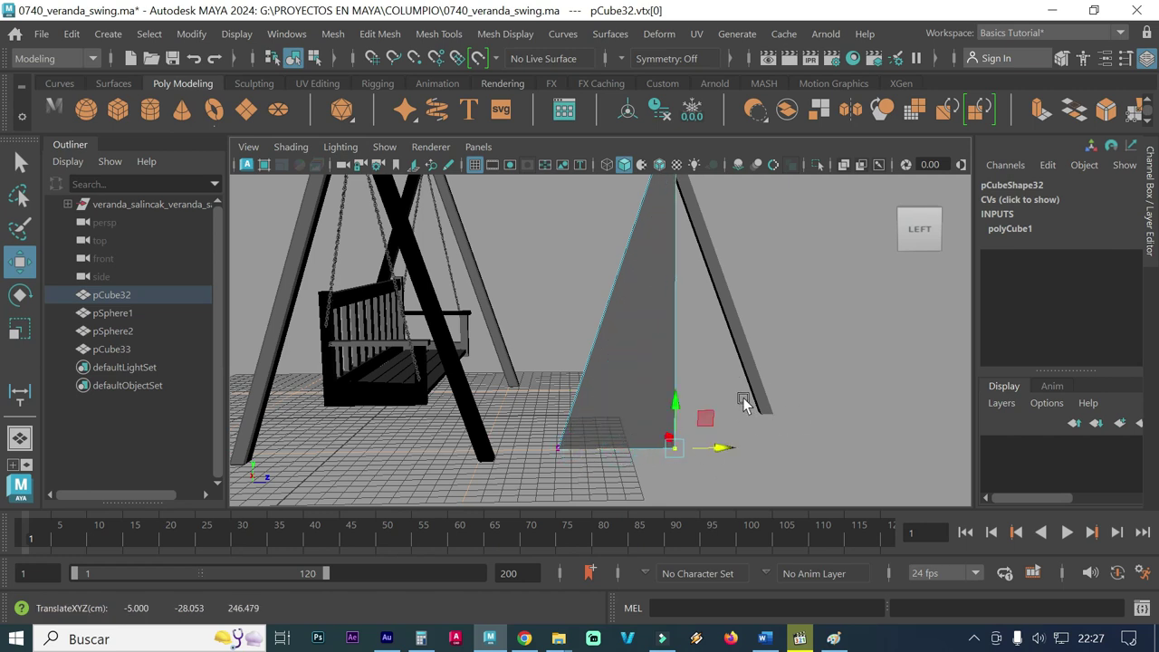
pyautogui.keyDown('alt'); pyautogui.moveTo(742, 401); pyautogui.dragTo(746, 388); pyautogui.keyUp('alt')
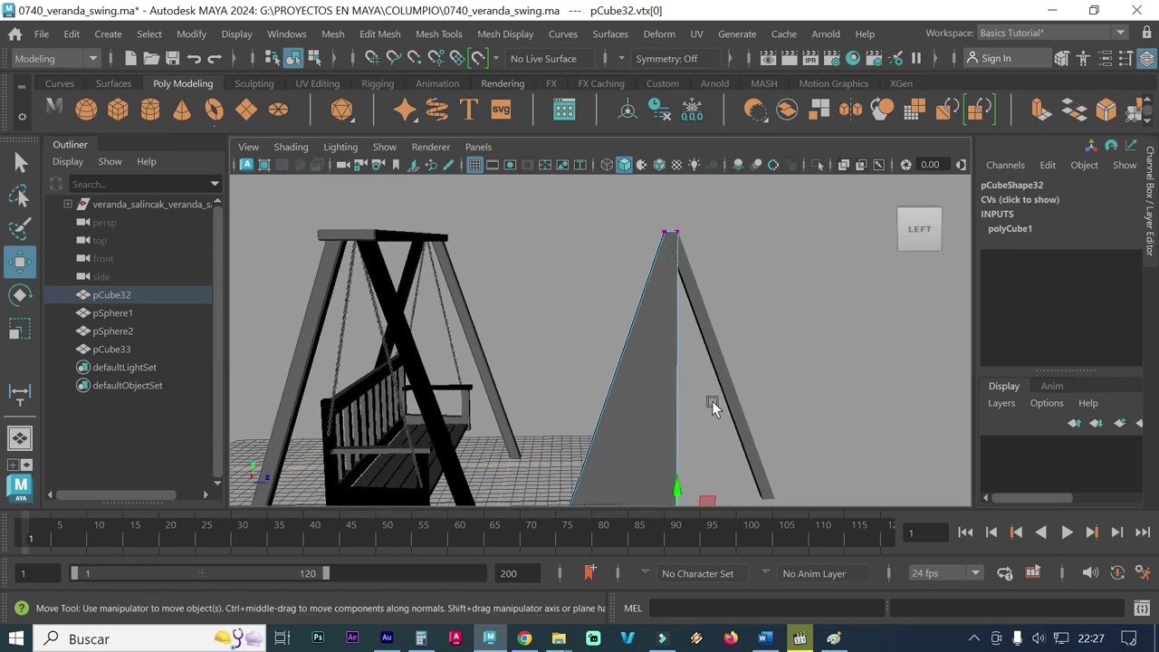
pyautogui.hotkey('ctrl', 'z')
pyautogui.hotkey('ctrl', 'z')
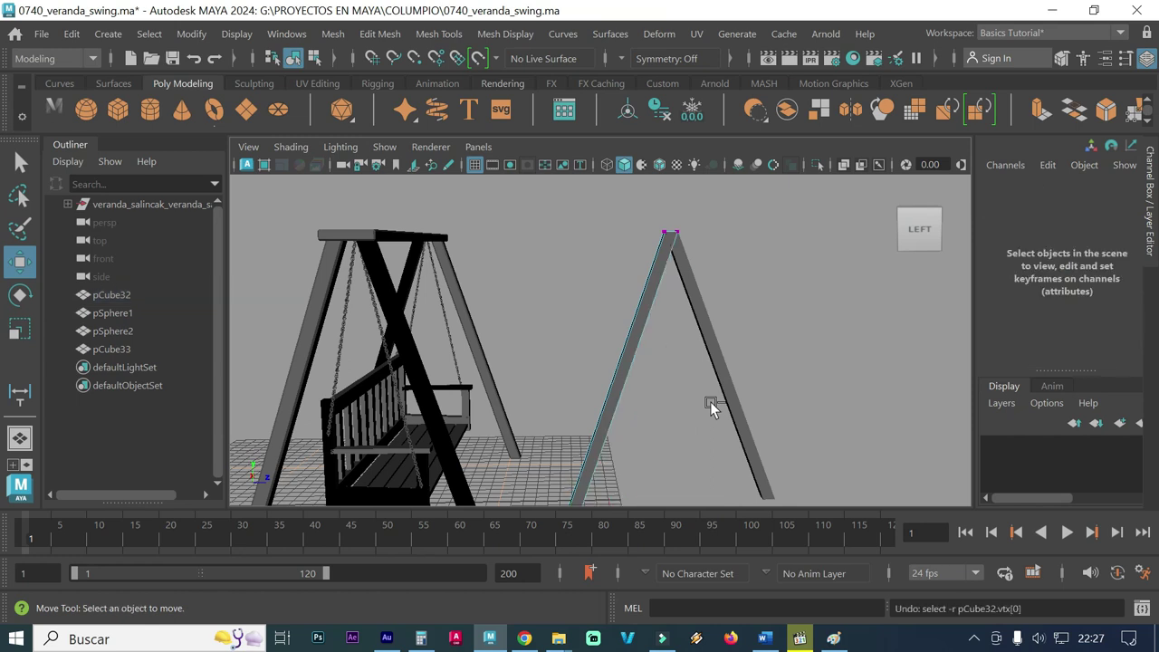
pyautogui.hotkey('ctrl', 'z')
pyautogui.hotkey('ctrl', 'z')
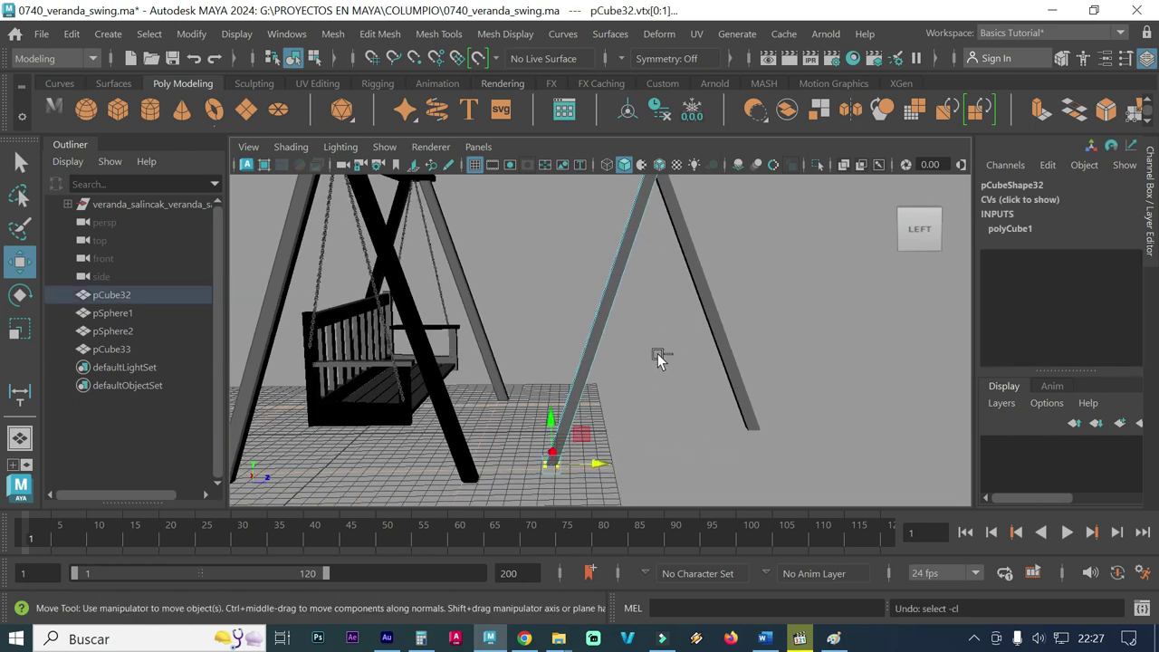
pyautogui.keyDown('alt'); pyautogui.moveTo(667, 358); pyautogui.dragTo(620, 394); pyautogui.keyUp('alt')
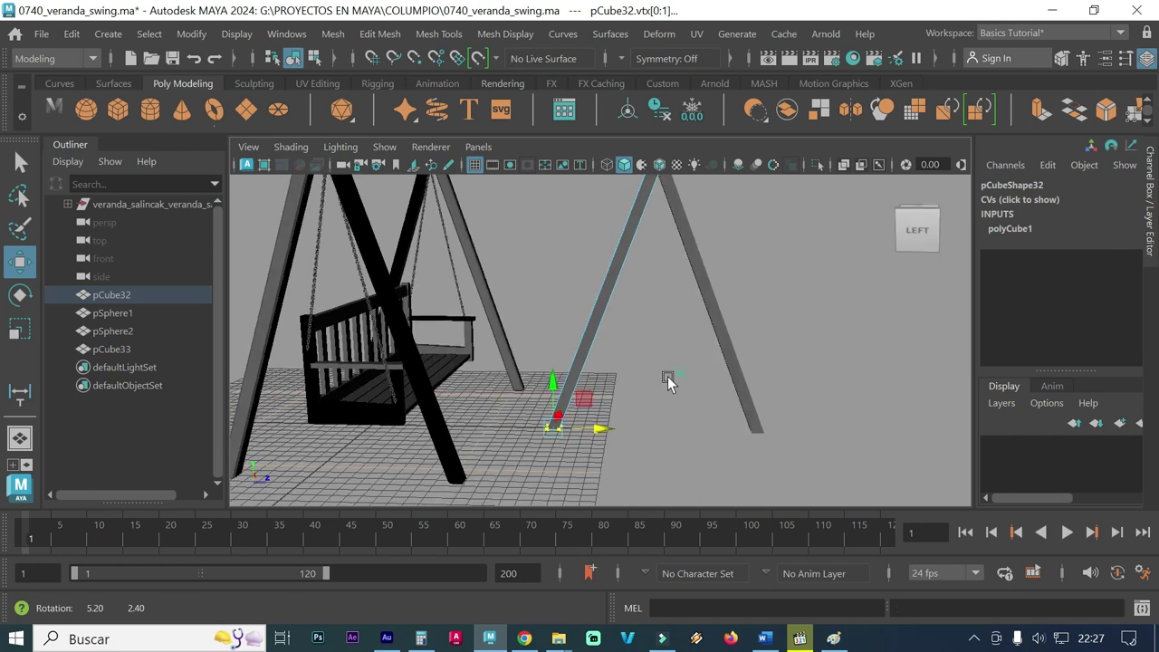
pyautogui.hotkey('ctrl', 'z')
pyautogui.hotkey('ctrl', 'z')
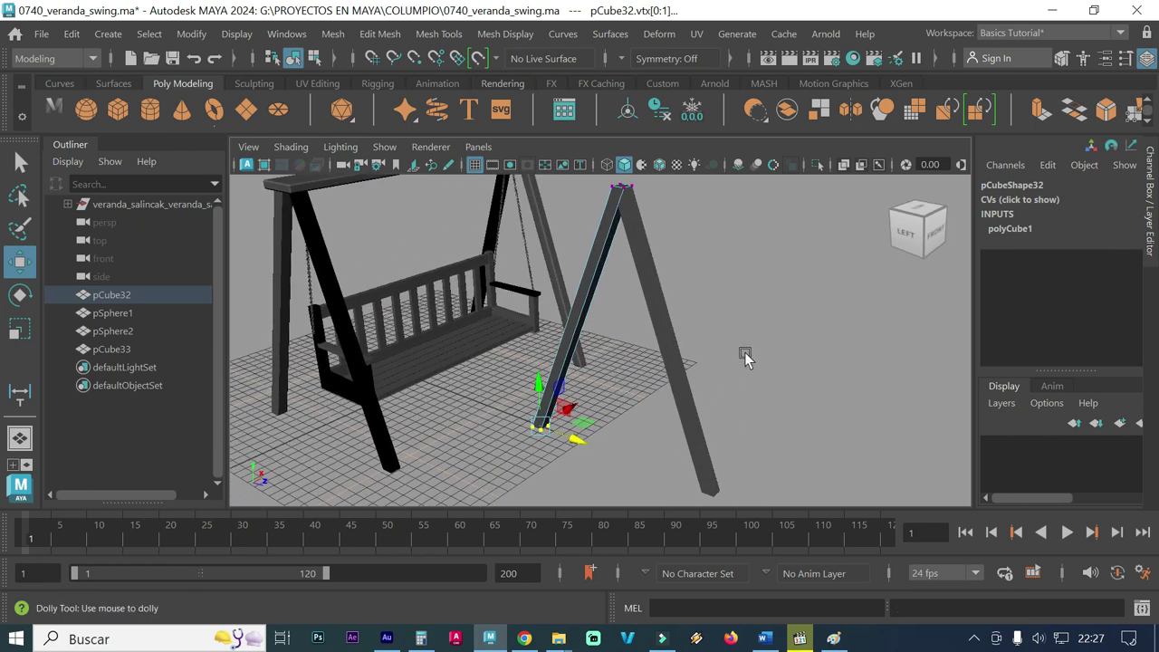
pyautogui.keyDown('alt'); pyautogui.moveTo(745, 354); pyautogui.dragTo(700, 360); pyautogui.keyUp('alt')
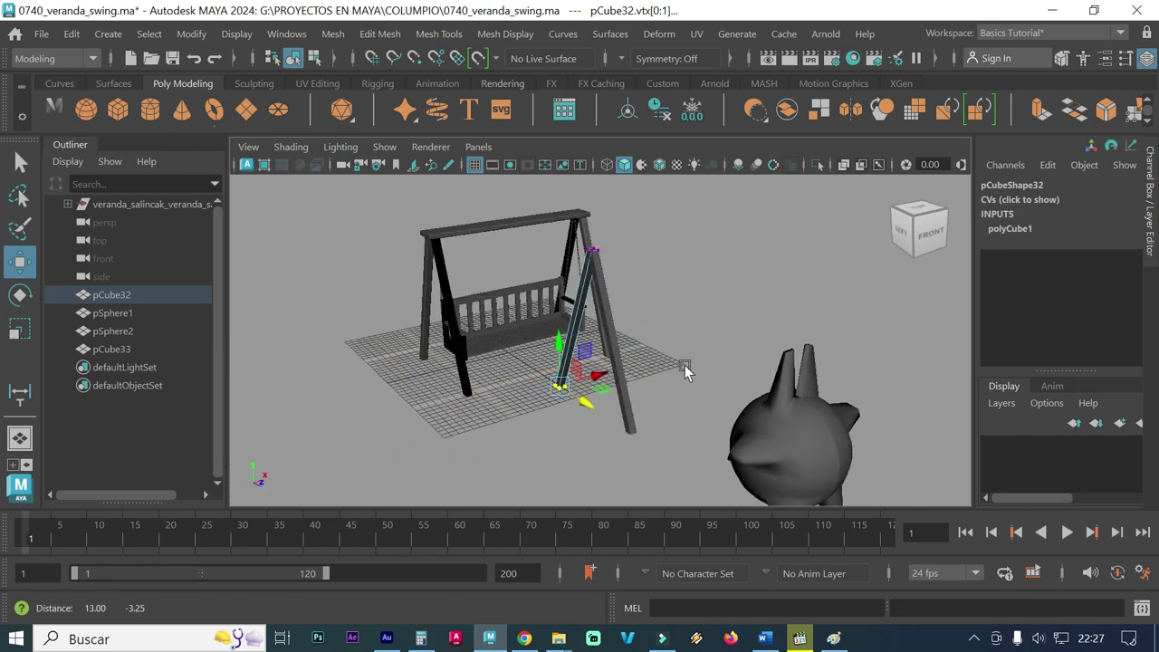
pyautogui.click(723, 370)
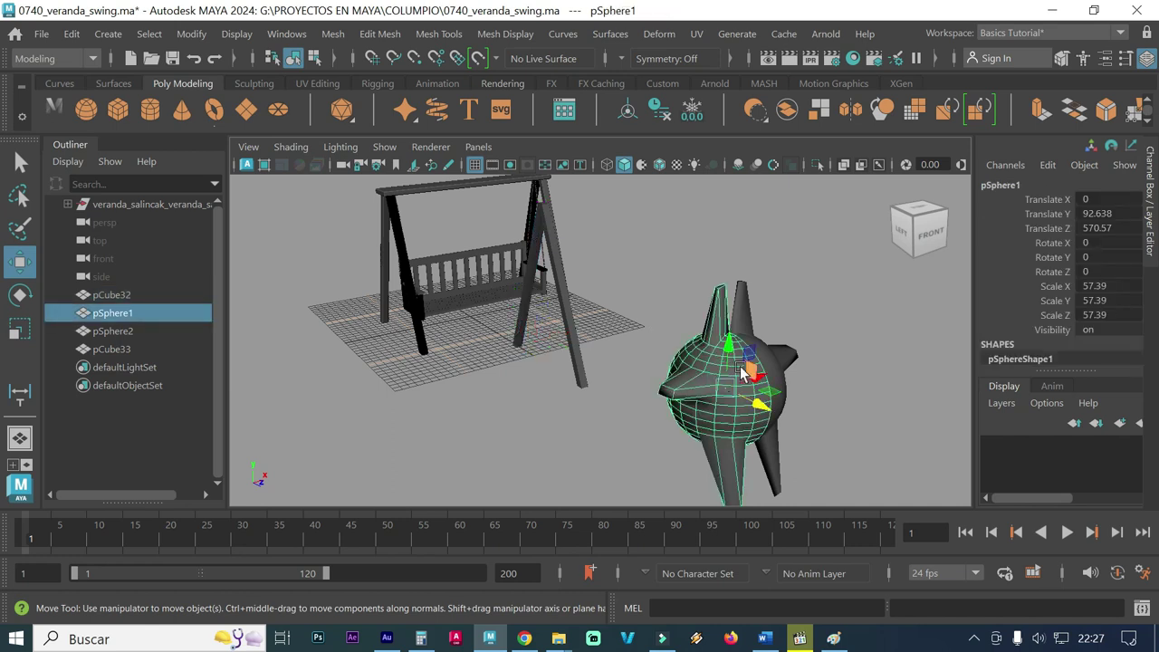
pyautogui.press('f')
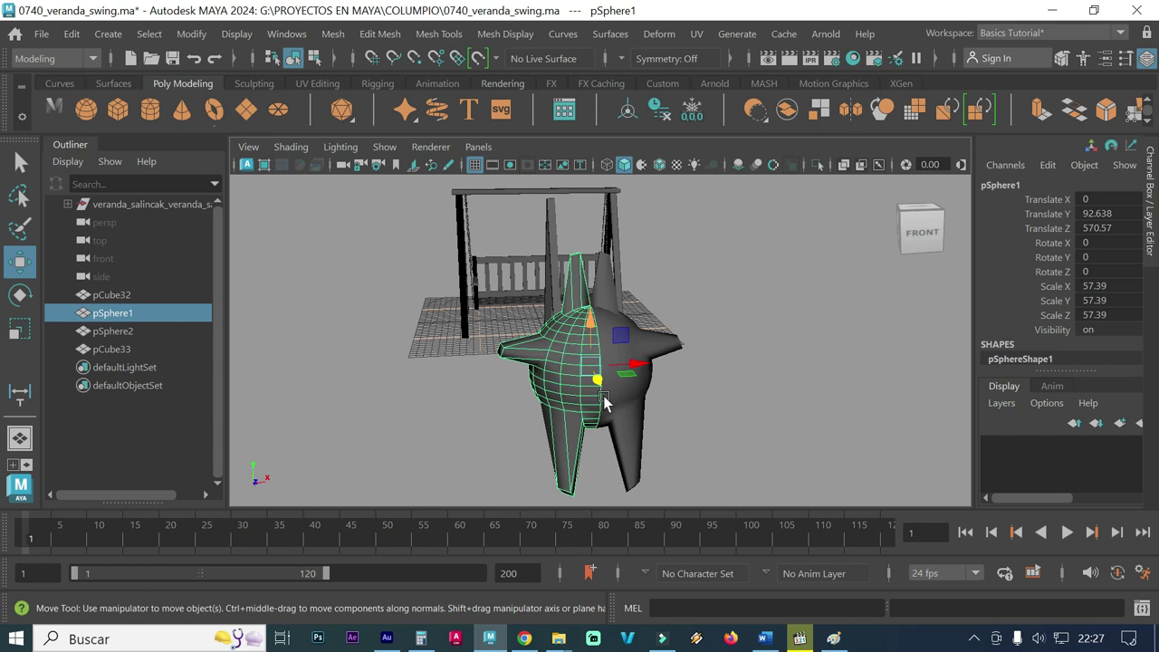
pyautogui.scroll(3, 594, 315)
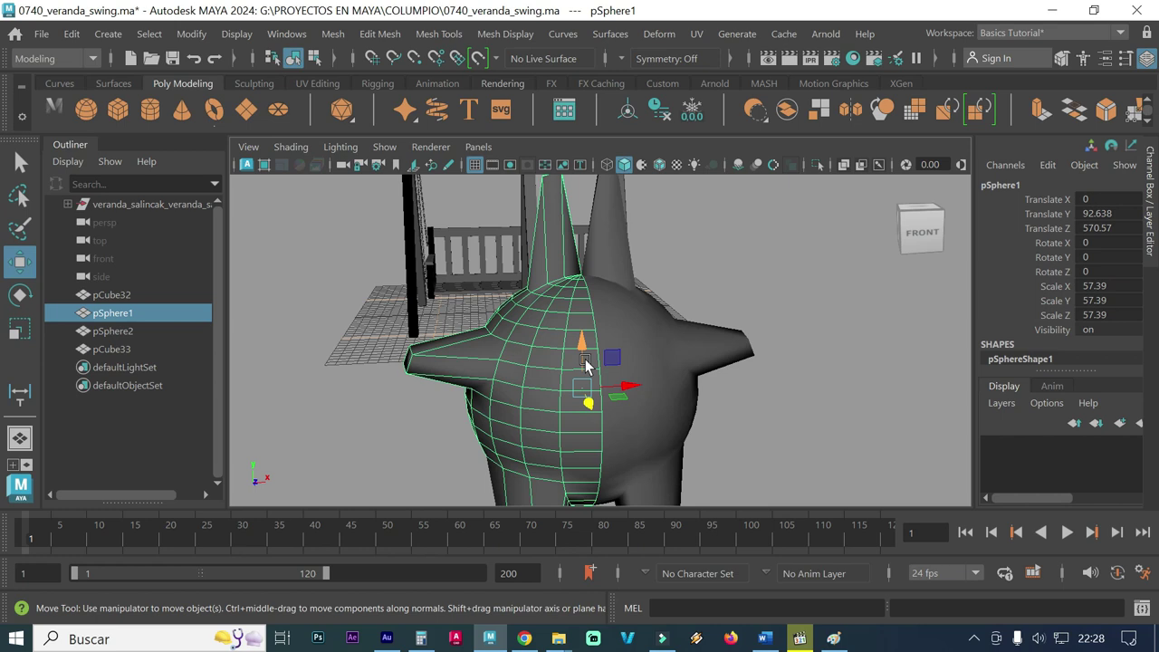
pyautogui.keyDown('alt'); pyautogui.moveTo(585, 363); pyautogui.dragTo(453, 361, button='right'); pyautogui.keyUp('alt')
pyautogui.keyDown('alt'); pyautogui.moveTo(479, 364); pyautogui.dragTo(522, 361); pyautogui.keyUp('alt')
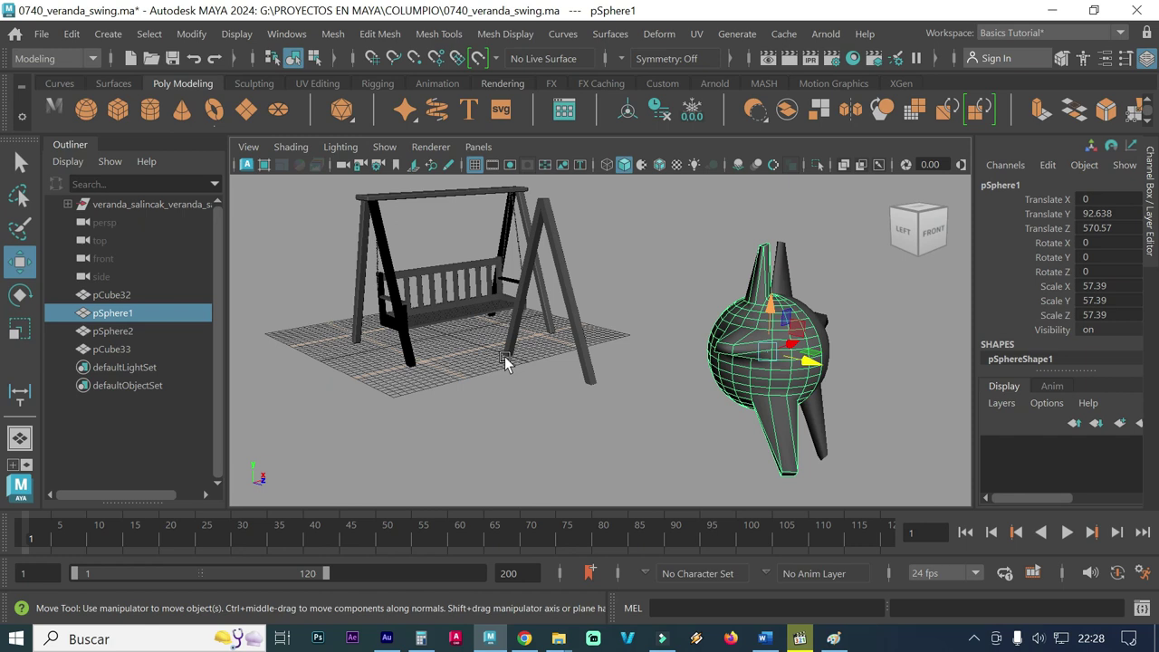